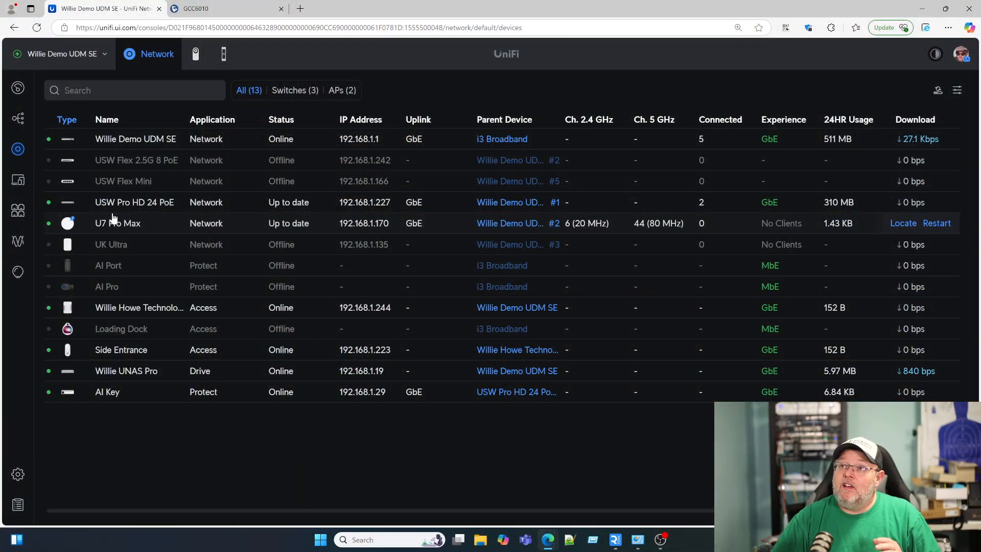
Glance at the GCC6010 VLAN tab, return to the UniFi device list and launch Command Prompt via Run
{"action": "left_click", "coordinate": [207, 9]}
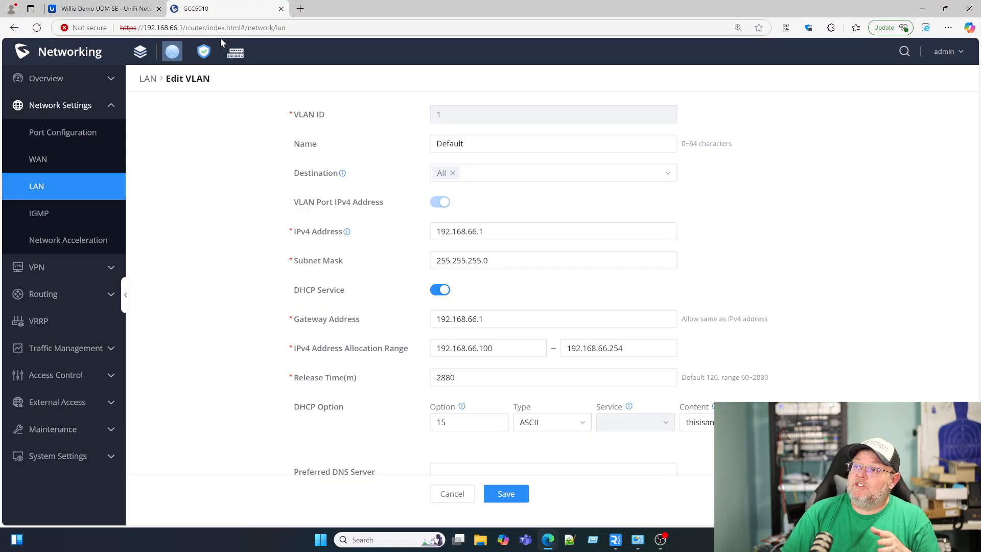
{"action": "left_click", "coordinate": [108, 9]}
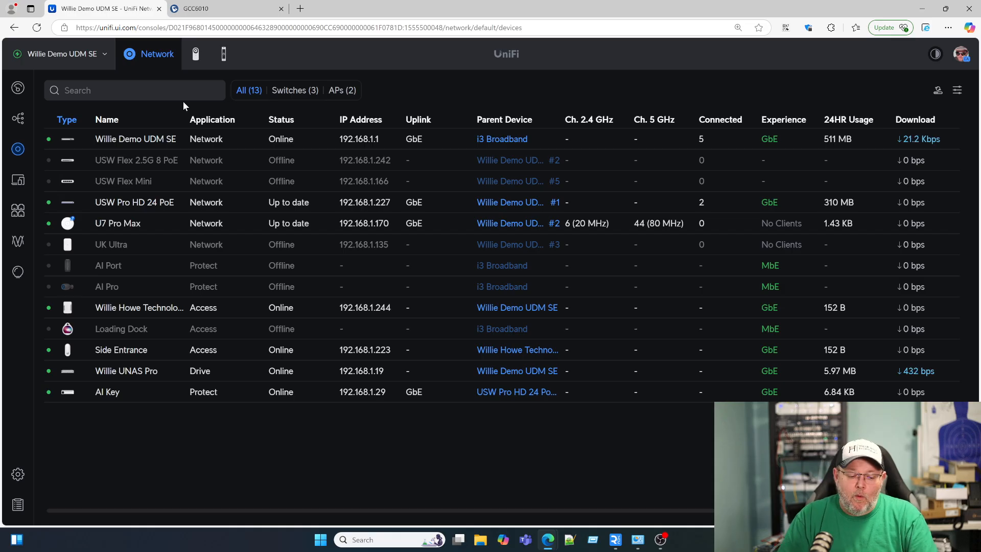
{"action": "key", "text": "super+r"}
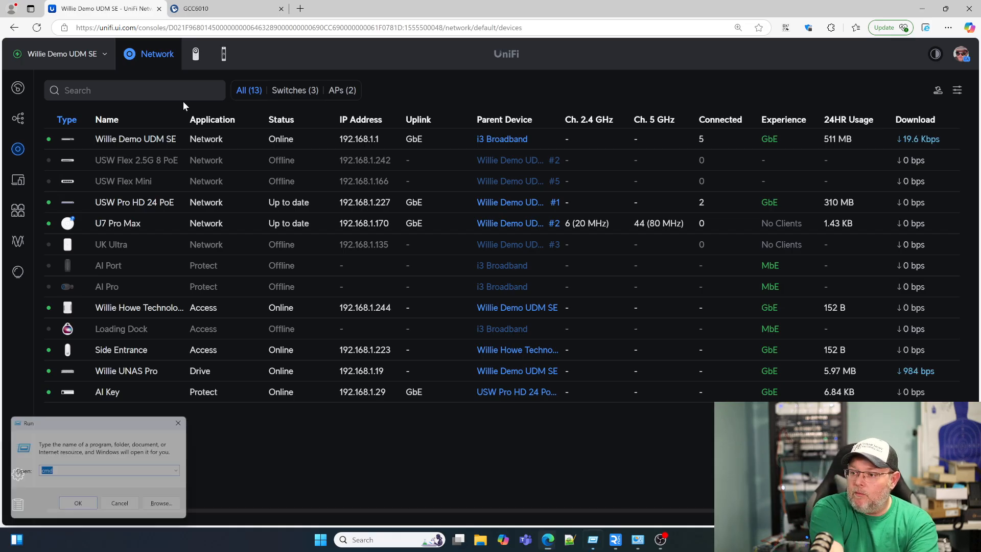
{"action": "type", "text": "cmd"}
{"action": "key", "text": "Return"}
{"action": "type", "text": "ipconfi"}
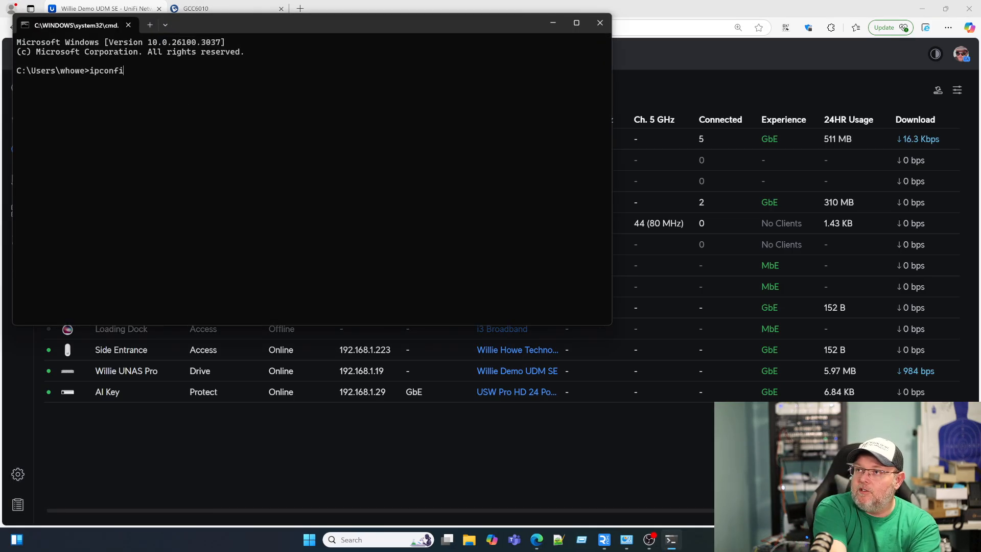
{"action": "type", "text": "g/flu"}
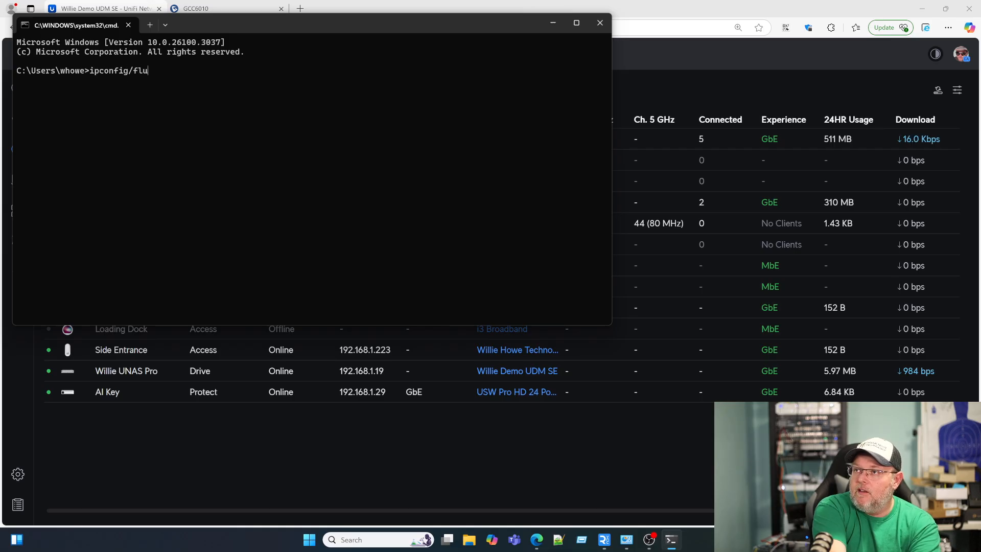
{"action": "type", "text": "shd"}
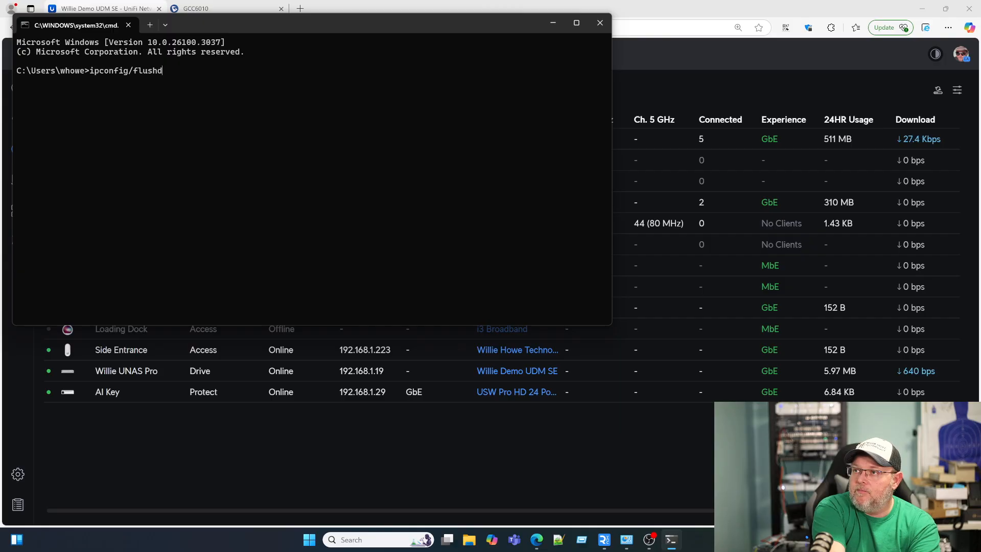
{"action": "type", "text": "ns"}
Flush the DNS cache and list the full IP configuration showing the williehowe.com suffix
{"action": "key", "text": "Return"}
{"action": "type", "text": "ipconfi"}
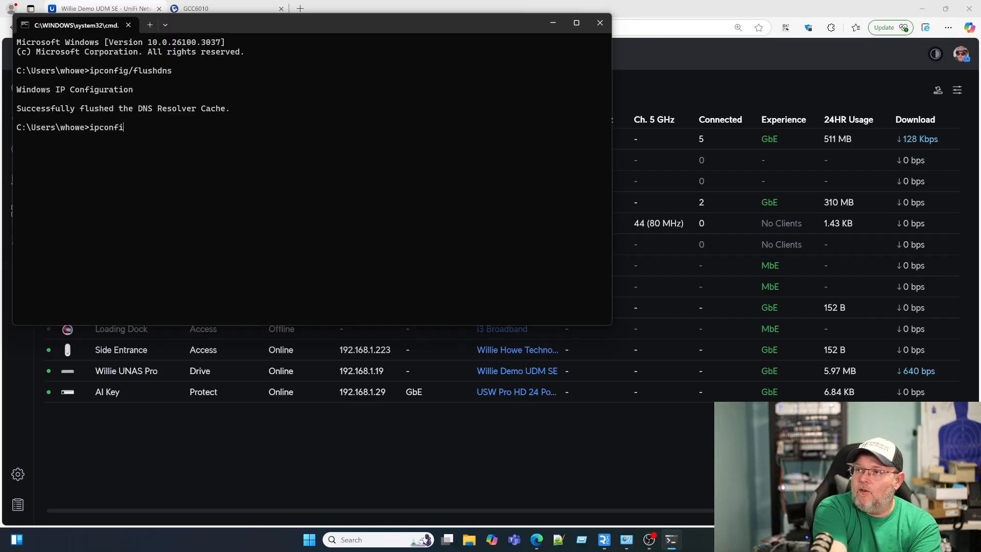
{"action": "type", "text": "g/all"}
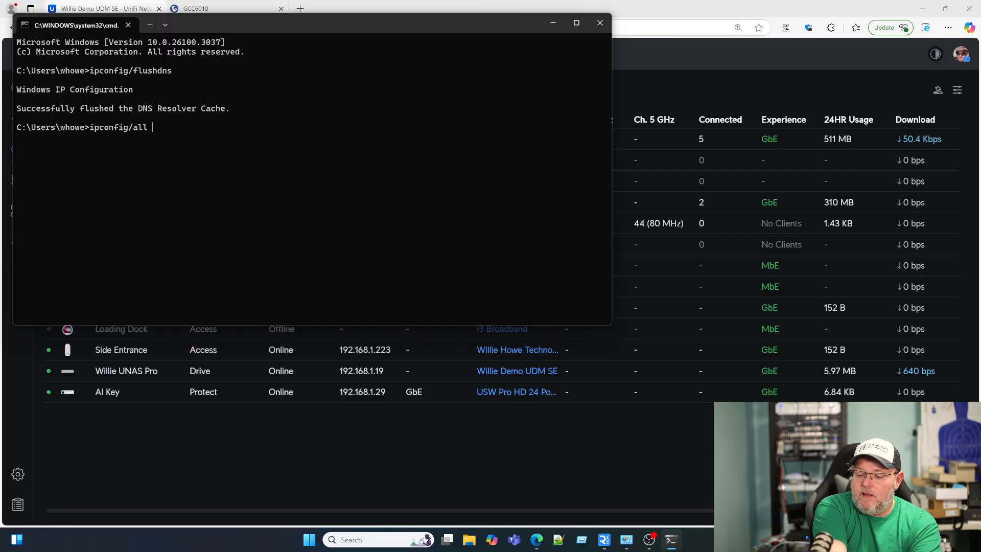
{"action": "type", "text": "| "}
{"action": "type", "text": "e"}
{"action": "key", "text": "Return"}
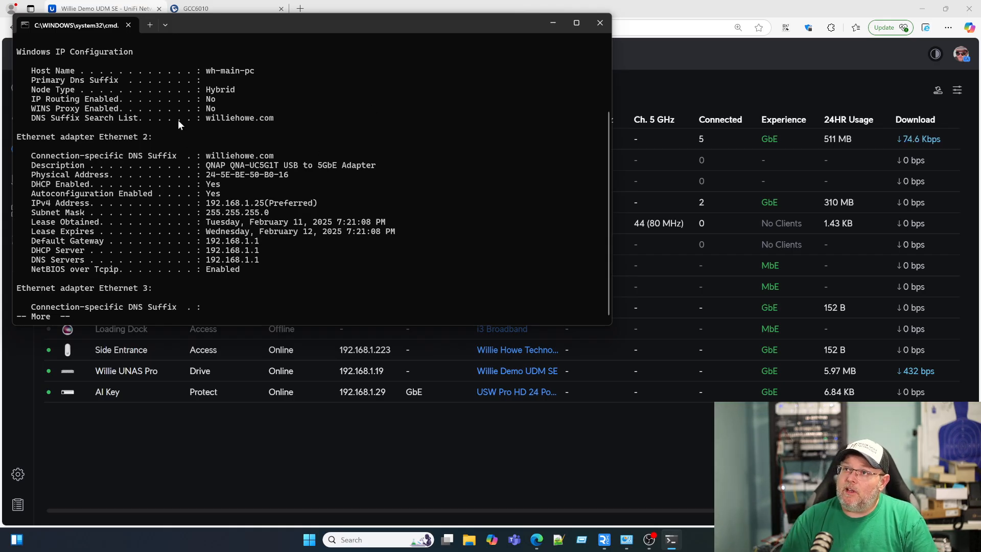
Show the Default network's extra DHCP options (domain williehowe.com), then restore the ipconfig output
{"action": "left_click", "coordinate": [104, 8]}
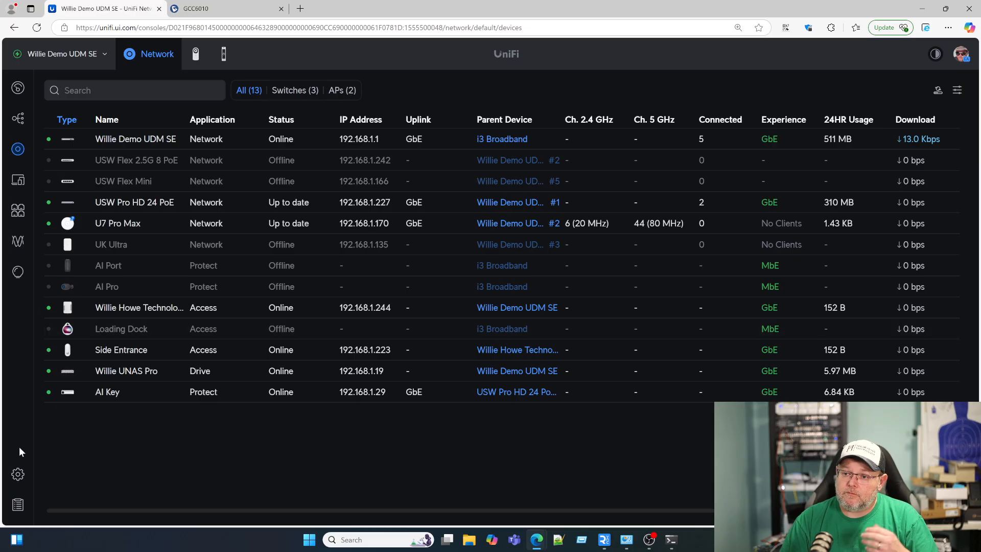
{"action": "left_click", "coordinate": [18, 473]}
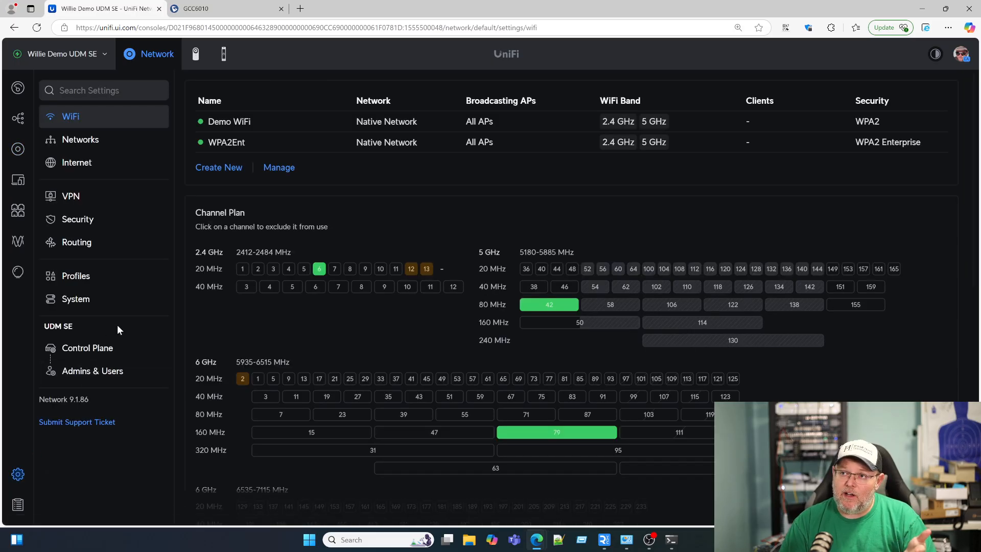
{"action": "left_click", "coordinate": [95, 144]}
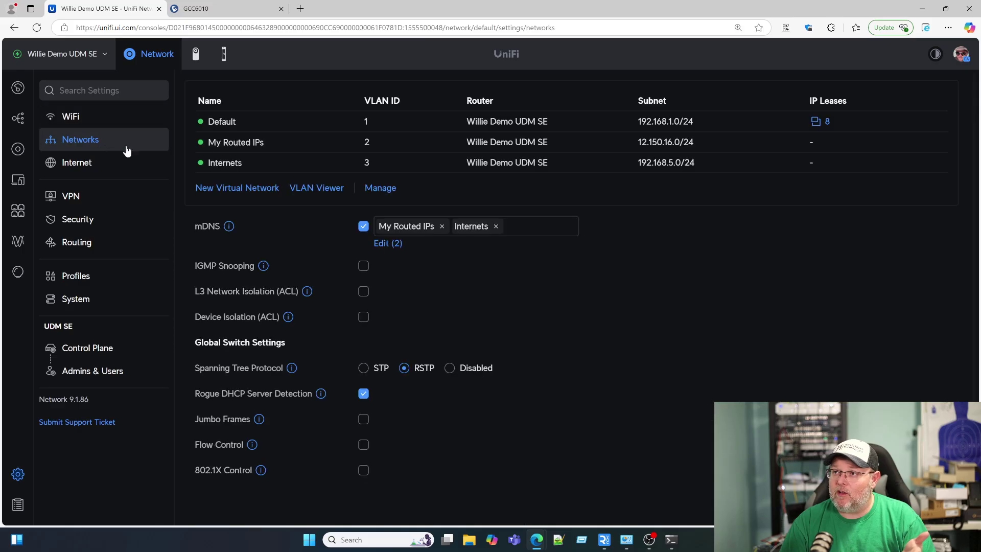
{"action": "left_click", "coordinate": [223, 121]}
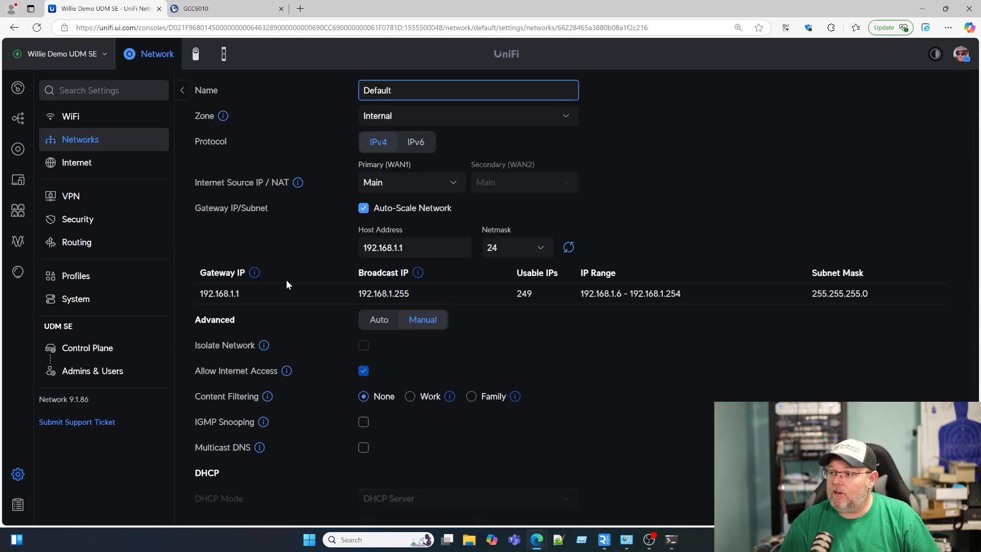
{"action": "scroll", "coordinate": [287, 283], "scroll_direction": "down", "scroll_amount": 2}
{"action": "left_click", "coordinate": [386, 450]}
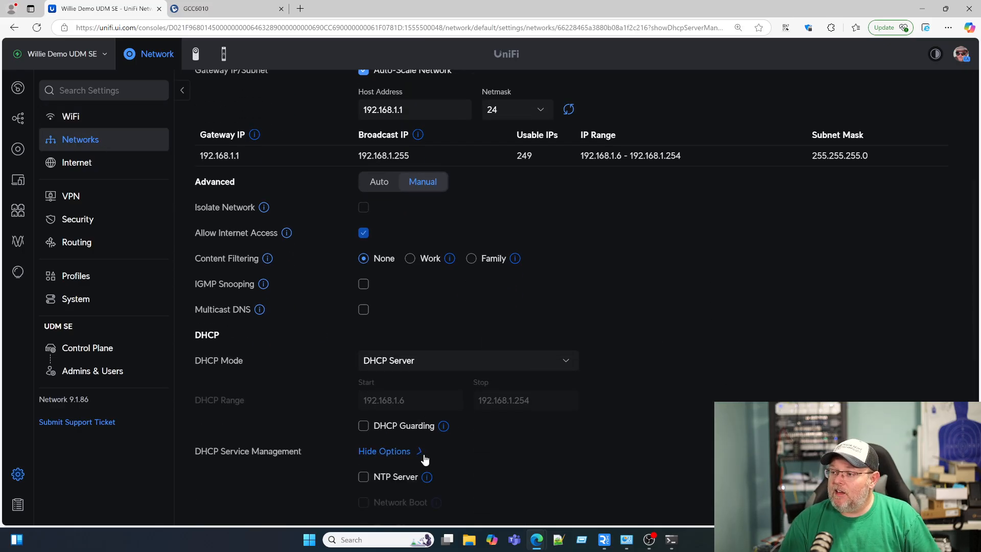
{"action": "scroll", "coordinate": [383, 430], "scroll_direction": "down", "scroll_amount": 4}
{"action": "scroll", "coordinate": [384, 307], "scroll_direction": "down", "scroll_amount": 1}
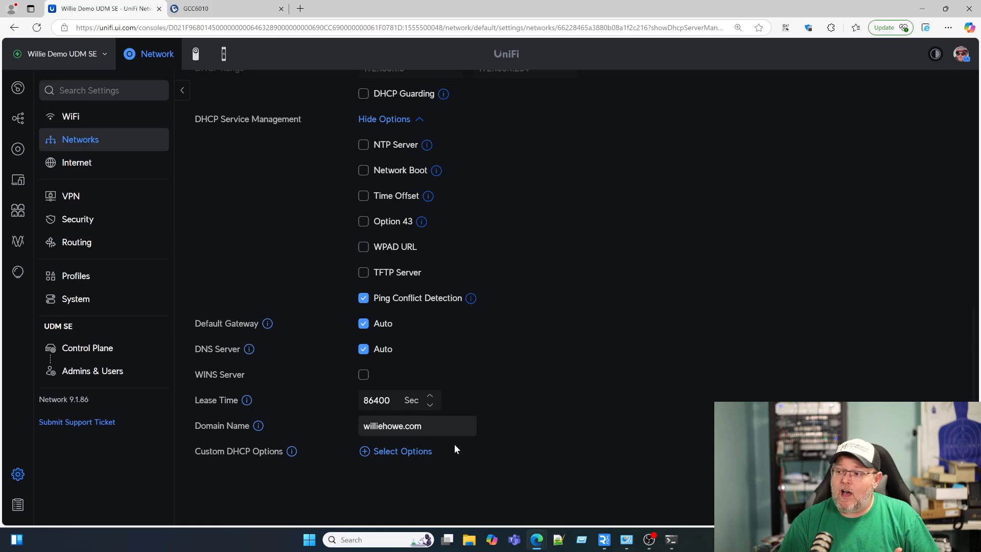
{"action": "left_click", "coordinate": [671, 540]}
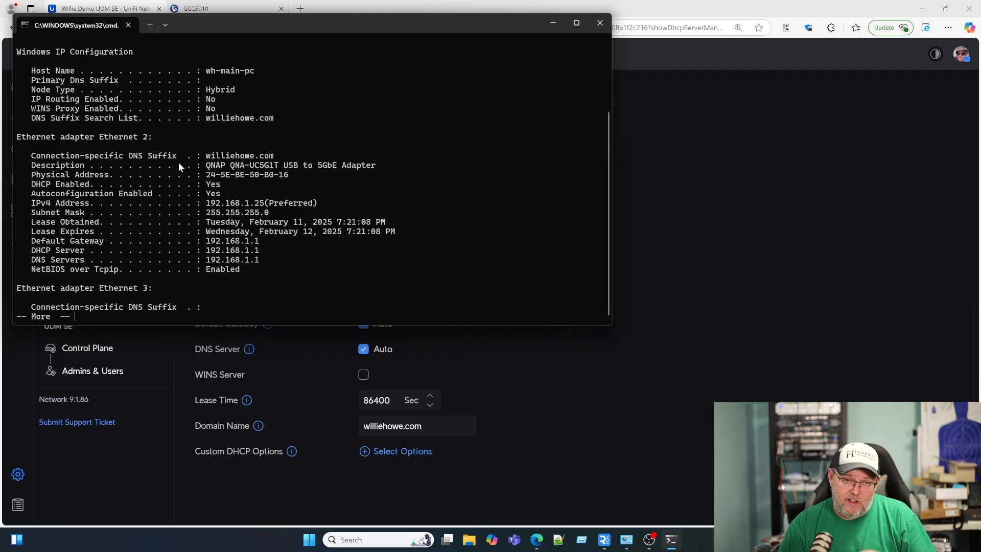
Hide the command window and view the GCC6010 Default VLAN's DHCP settings with option 15
{"action": "left_click", "coordinate": [663, 151]}
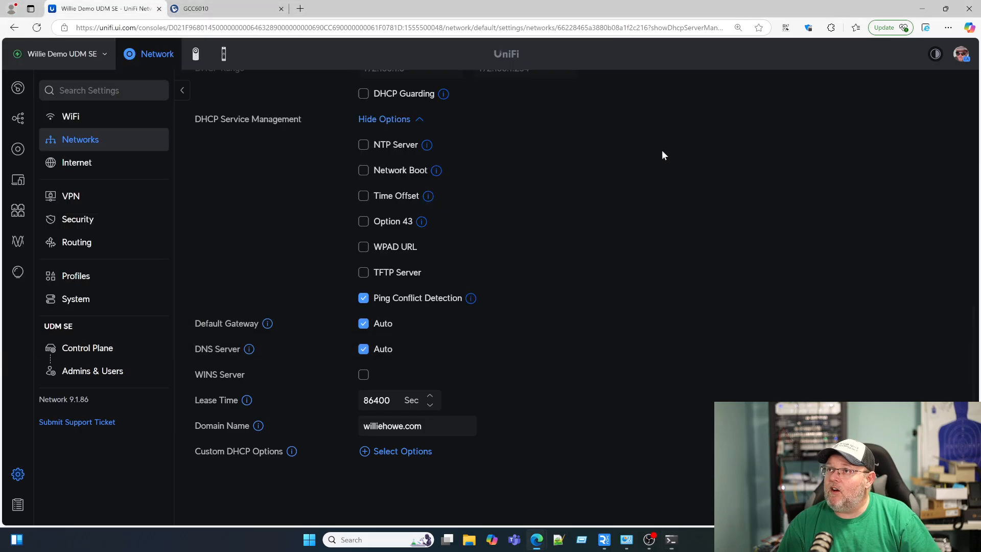
{"action": "left_click", "coordinate": [196, 8]}
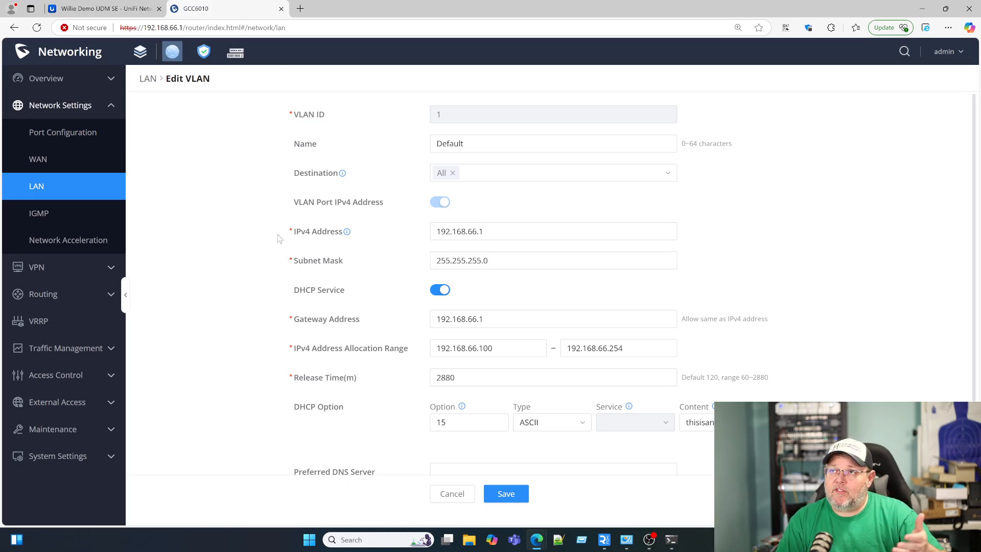
Switch back to the UniFi Default network DHCP options showing domain williehowe.com
{"action": "left_click", "coordinate": [124, 10]}
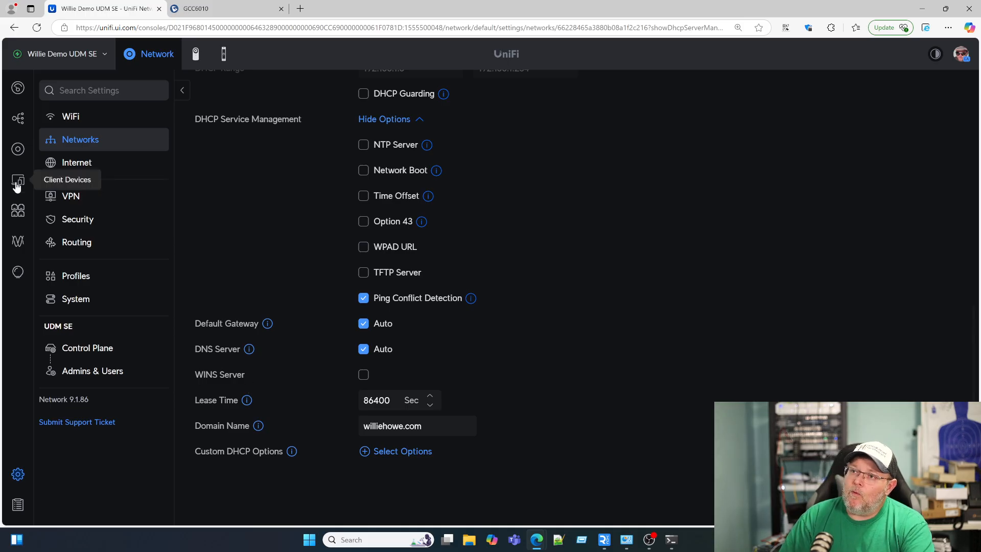
Ping the short name wifi7, stop it, and flush the DNS resolver cache
{"action": "left_click", "coordinate": [673, 540]}
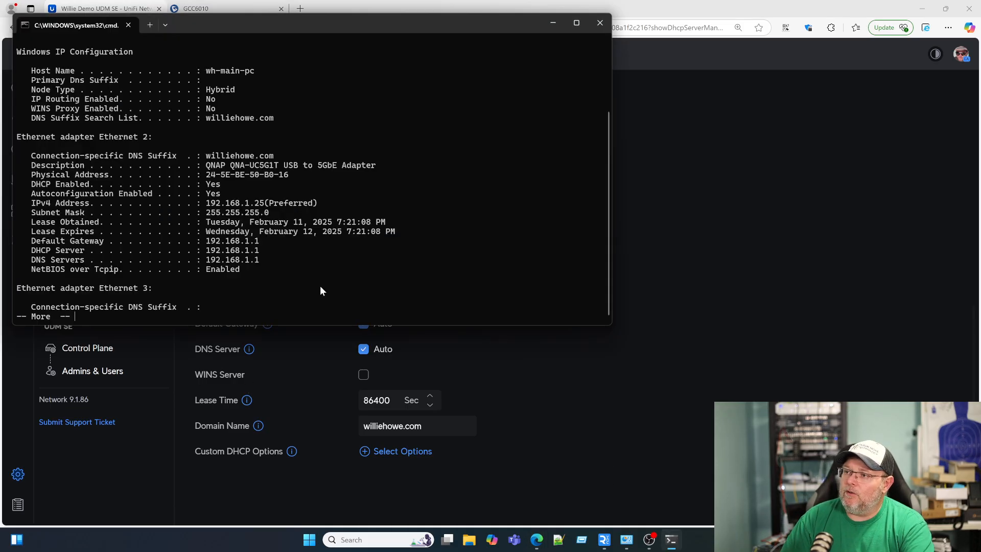
{"action": "key", "text": "space"}
{"action": "type", "text": "p"}
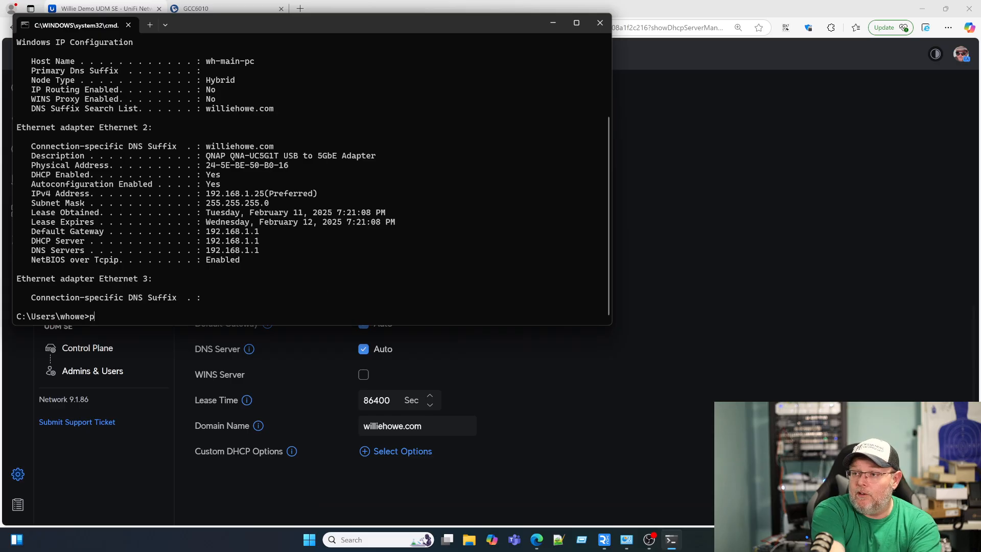
{"action": "type", "text": "ing wifi"}
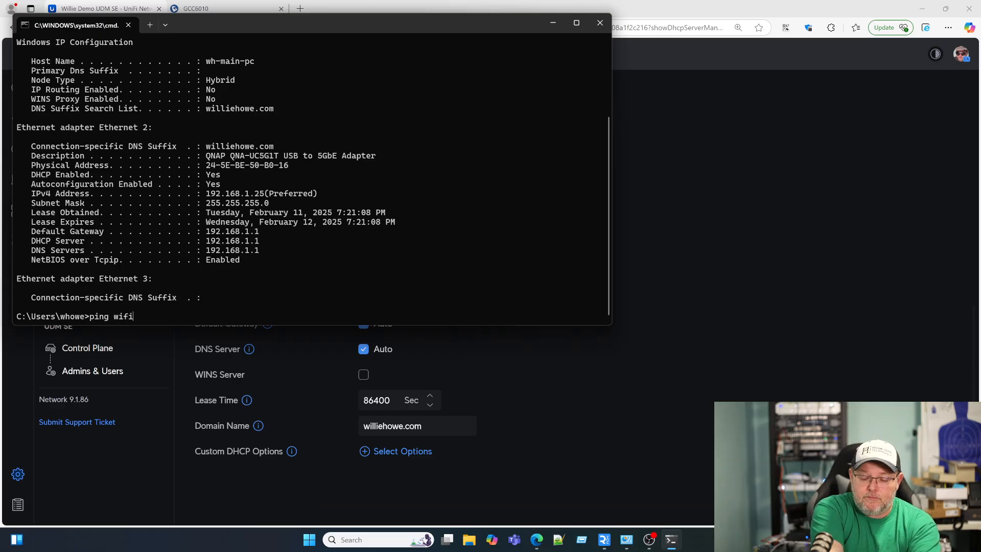
{"action": "type", "text": "7"}
{"action": "key", "text": "Return"}
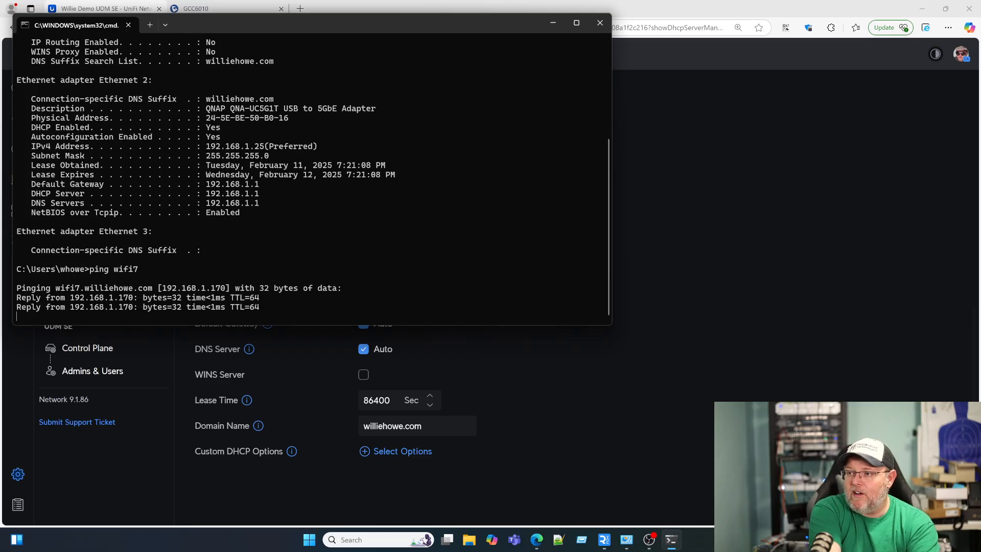
{"action": "key", "text": "ctrl+c"}
{"action": "type", "text": "ipconfig"}
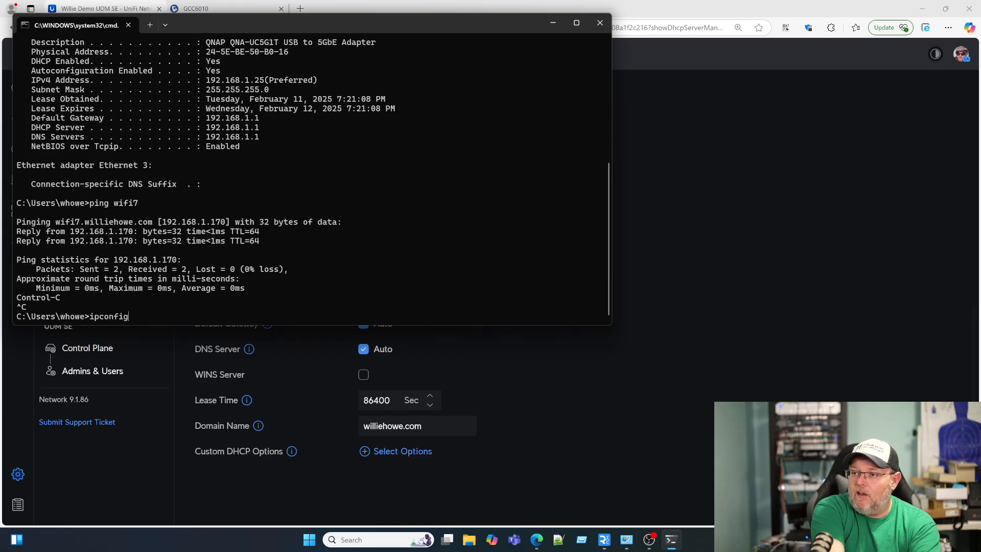
{"action": "type", "text": "/flushdns"}
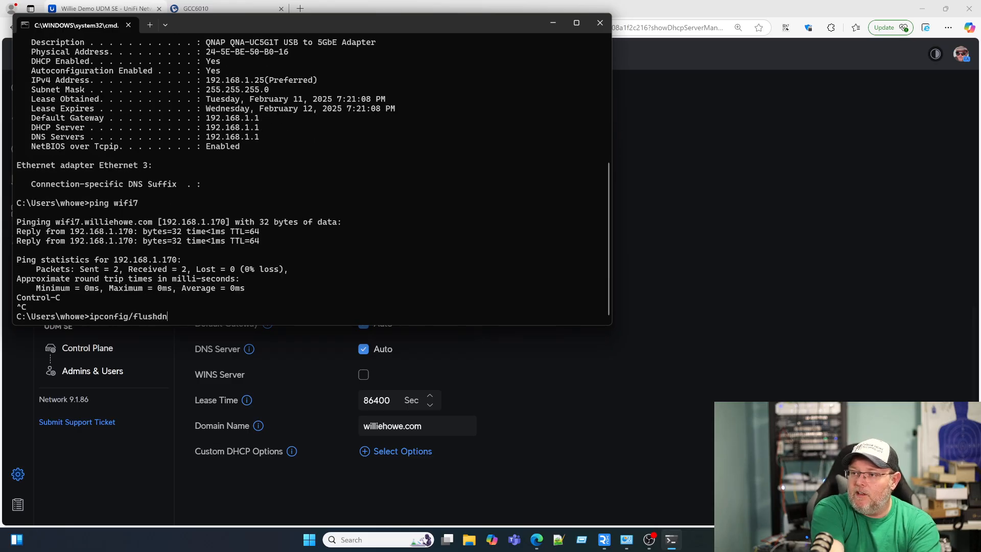
{"action": "key", "text": "Return"}
Re-ping wifi7 to confirm it resolves to 192.168.1.170, flush the cache again and clear the screen
{"action": "key", "text": "Up"}
{"action": "key", "text": "Up"}
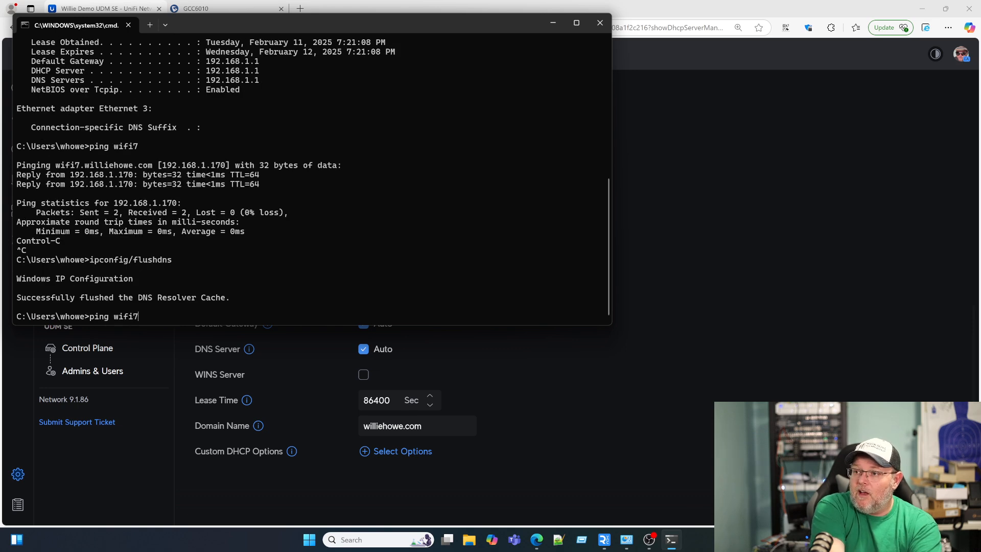
{"action": "key", "text": "Return"}
{"action": "key", "text": "ctrl+c"}
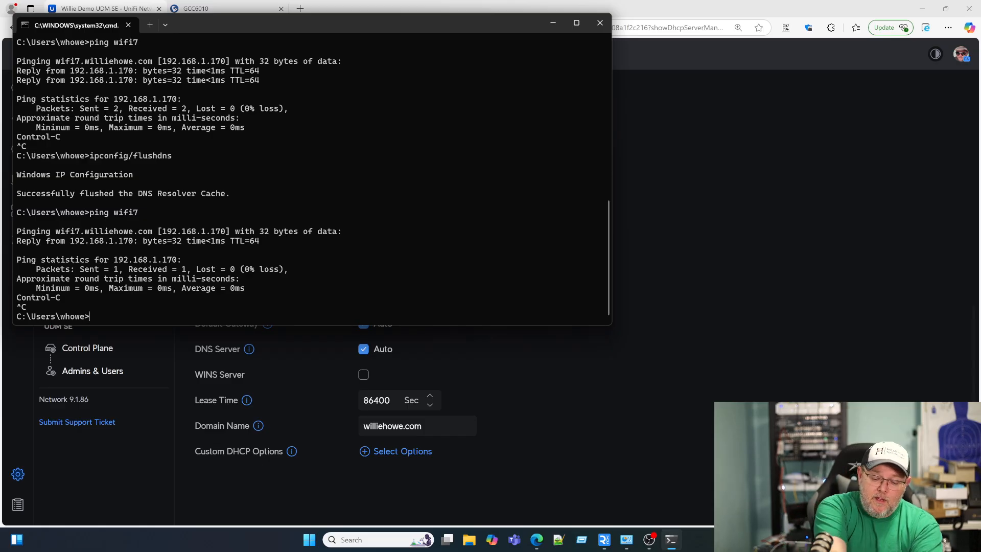
{"action": "type", "text": "ipconfig/fl"}
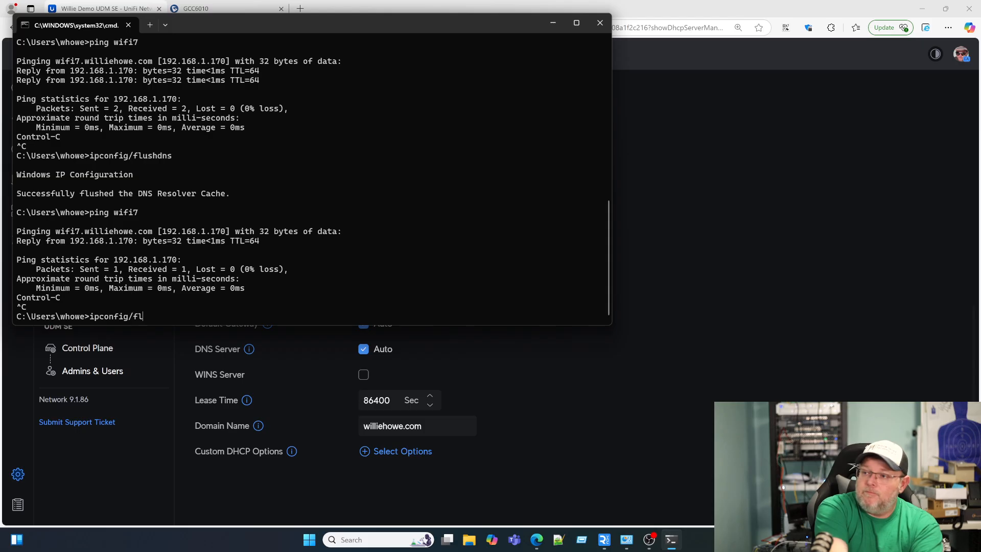
{"action": "type", "text": "ushdns"}
{"action": "key", "text": "Return"}
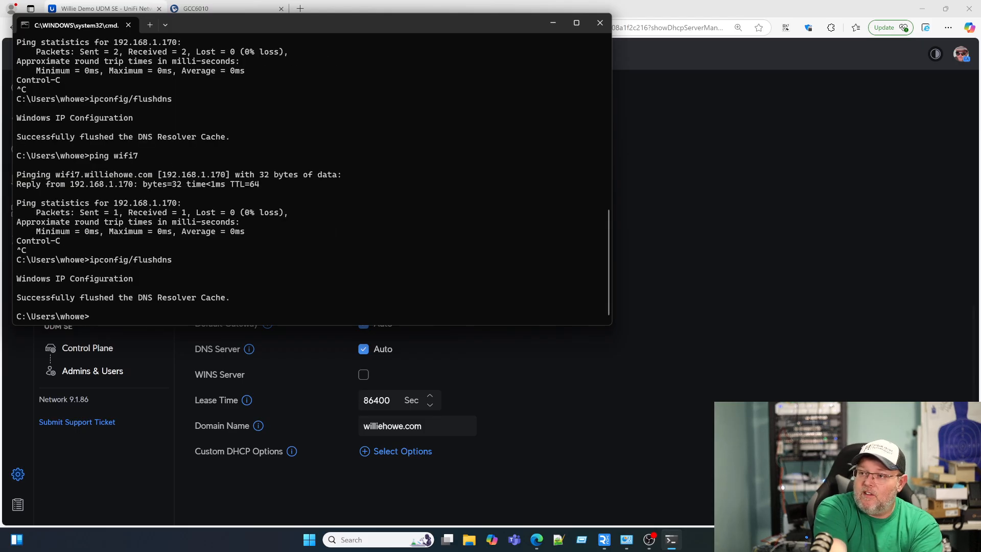
{"action": "type", "text": "cls"}
{"action": "key", "text": "Return"}
Show UniFi's Routing DNS list containing only the udmse.williehowe.com record
{"action": "left_click", "coordinate": [561, 390]}
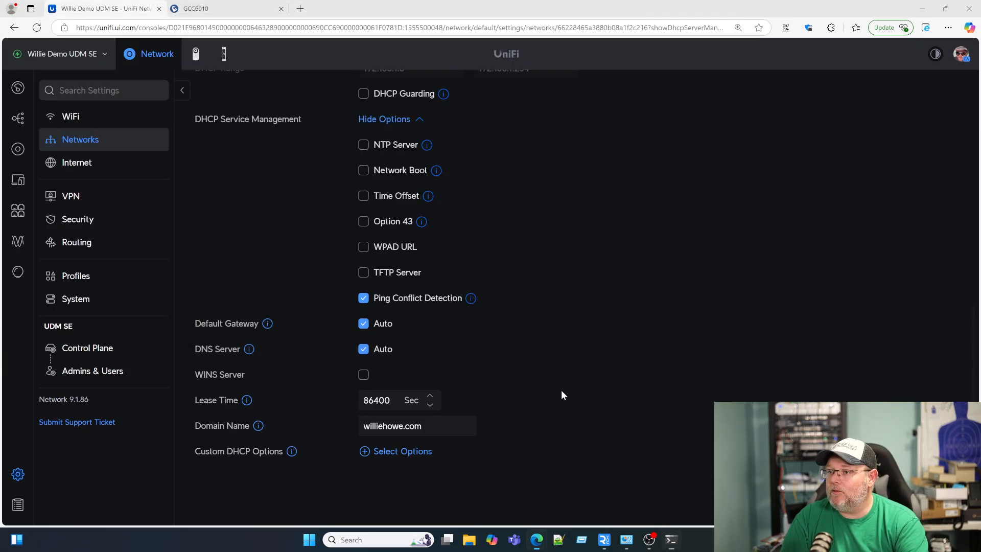
{"action": "left_click", "coordinate": [77, 243]}
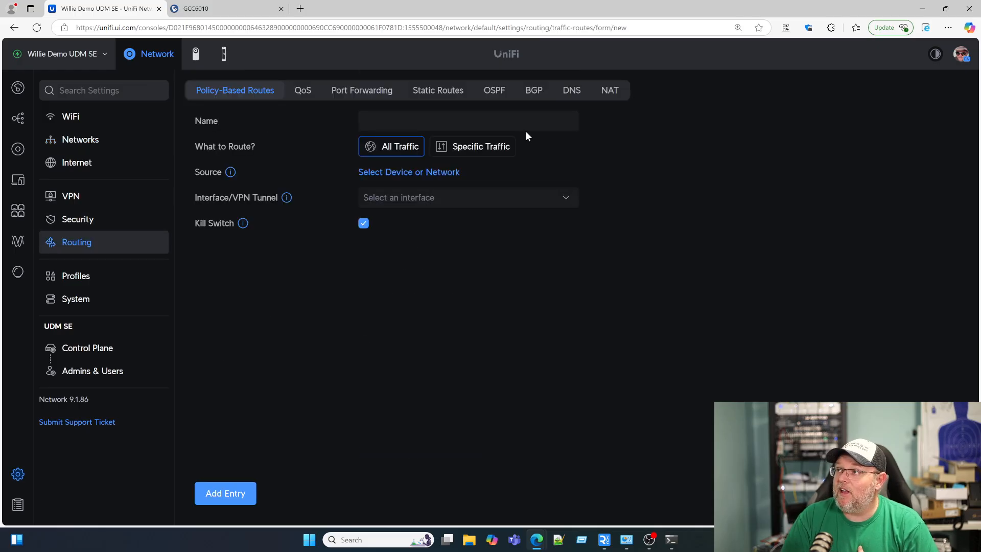
{"action": "left_click", "coordinate": [572, 89]}
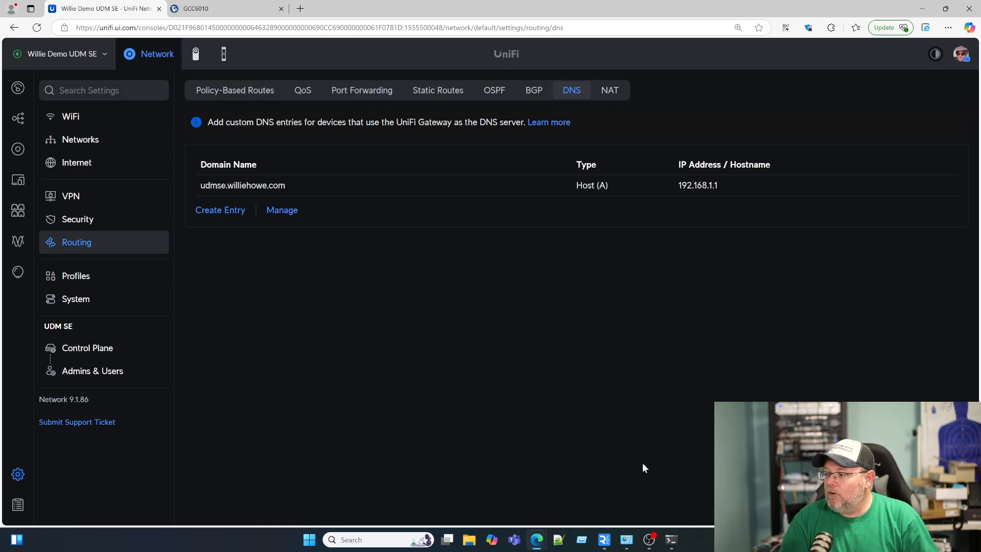
Ping wifi and wifi.williehowe.com, confirming the host cannot be found, and move the window aside
{"action": "left_click", "coordinate": [672, 539]}
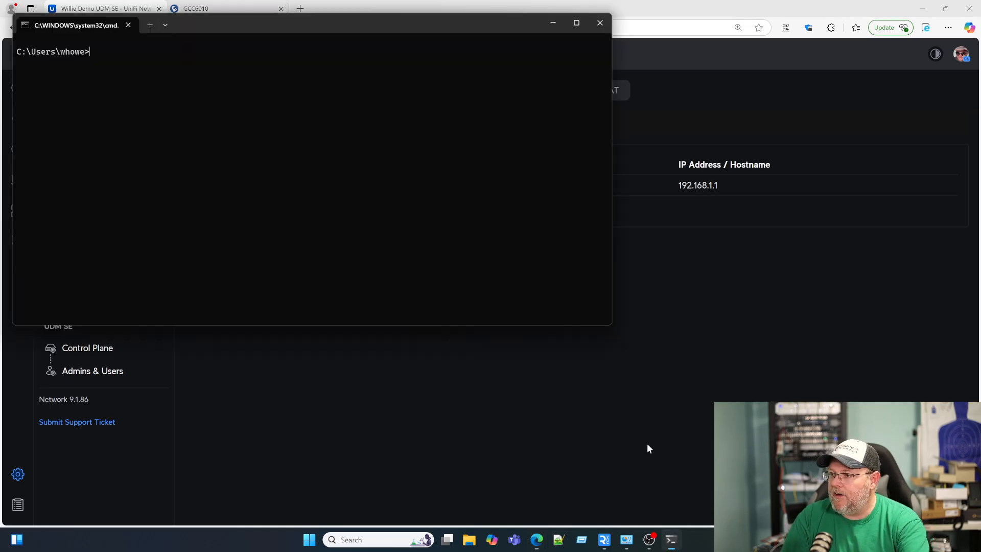
{"action": "type", "text": "ping wifi"}
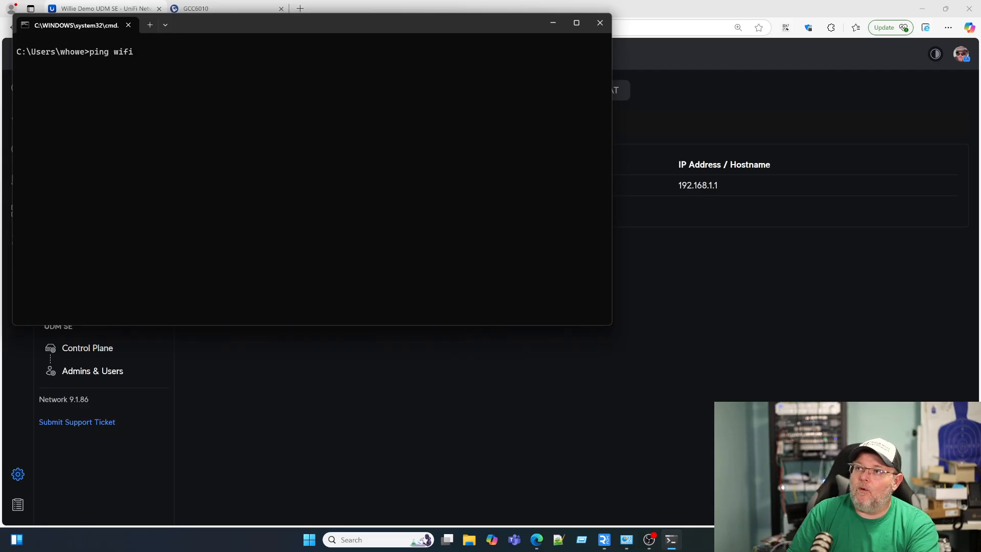
{"action": "key", "text": "ctrl+c"}
{"action": "type", "text": "p"}
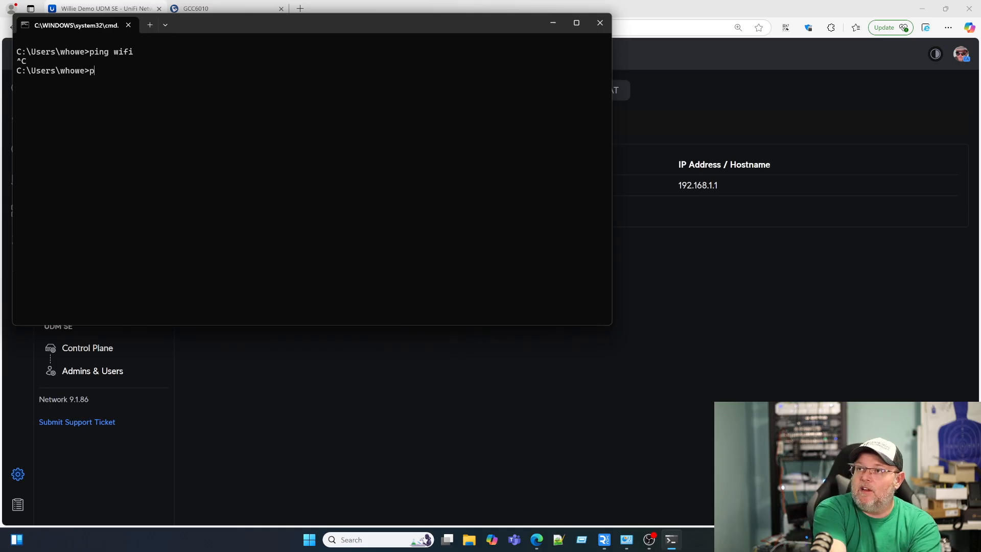
{"action": "type", "text": "ing wifi.will"}
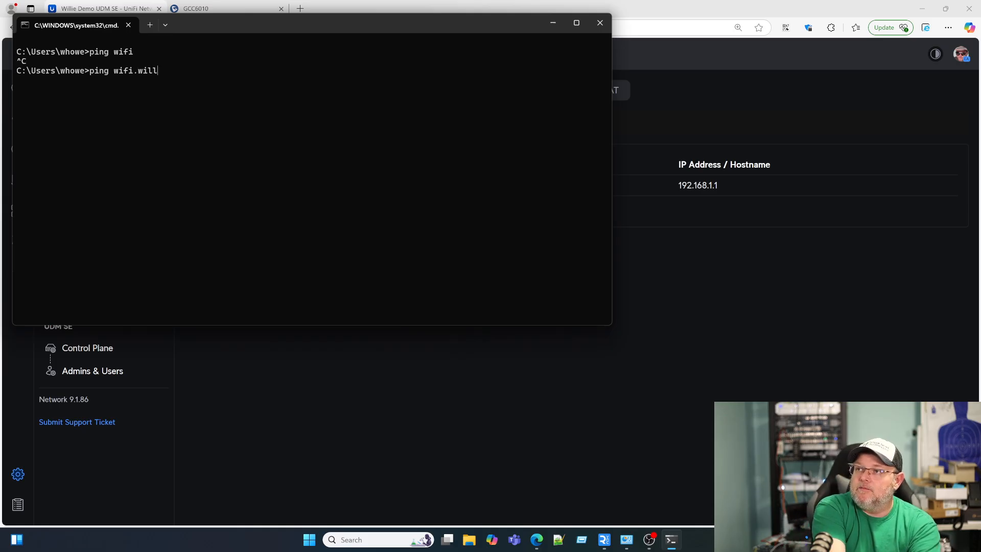
{"action": "type", "text": "iehowe.com"}
{"action": "key", "text": "Return"}
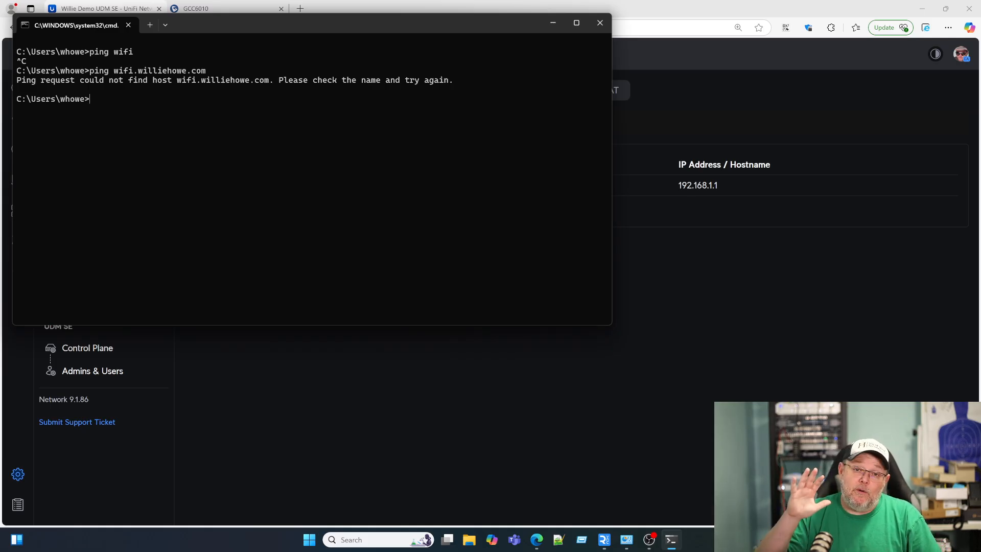
{"action": "left_click_drag", "start_coordinate": [217, 25], "coordinate": [256, 112]}
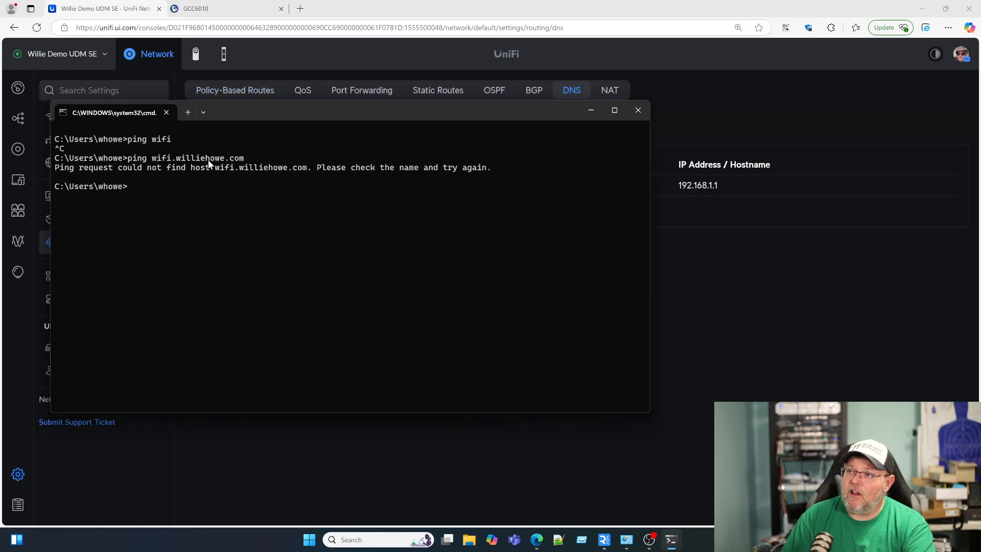
Create a Host (A) entry pointing wifi.williehowe.com to 192.168.1.70
{"action": "left_click", "coordinate": [317, 56]}
{"action": "left_click", "coordinate": [220, 210]}
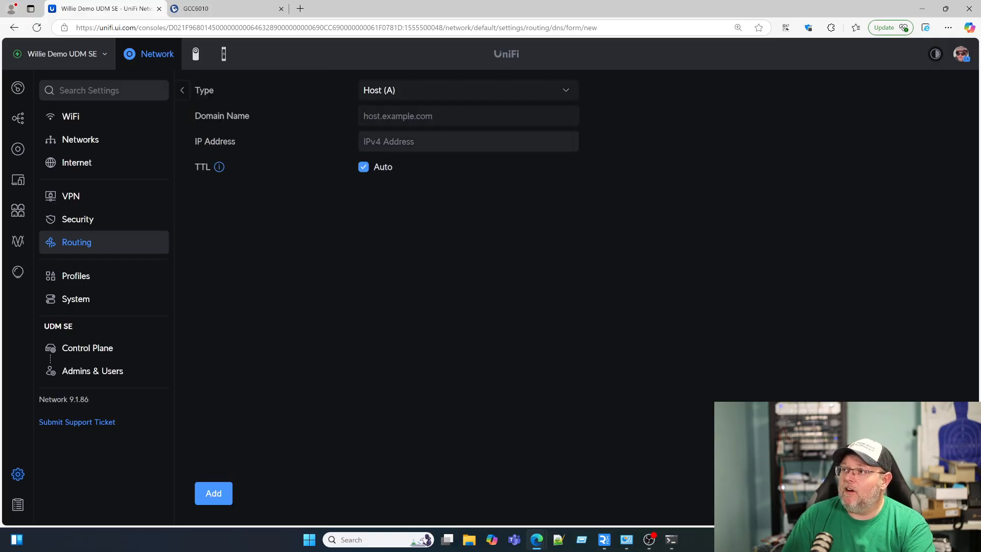
{"action": "type", "text": "wif"}
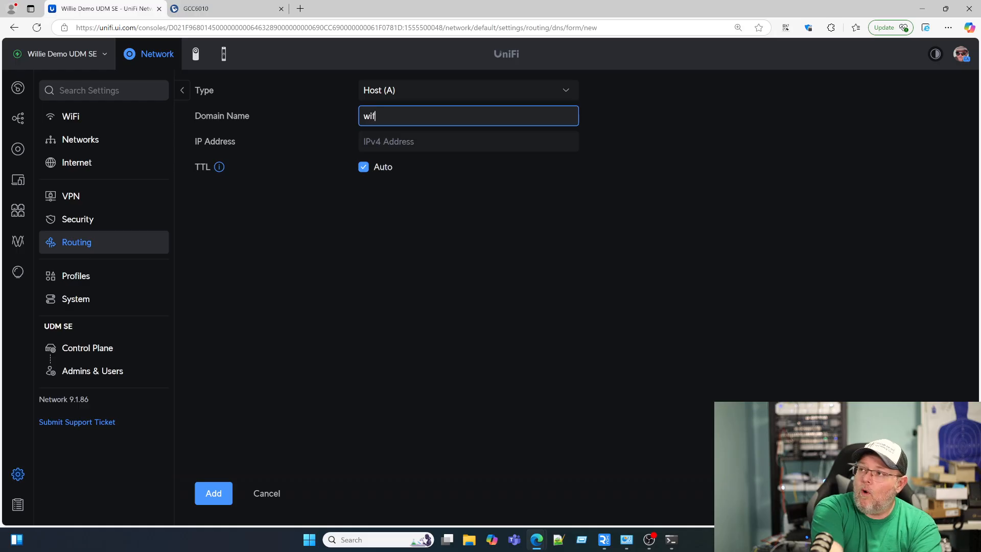
{"action": "type", "text": "i.williehowe"}
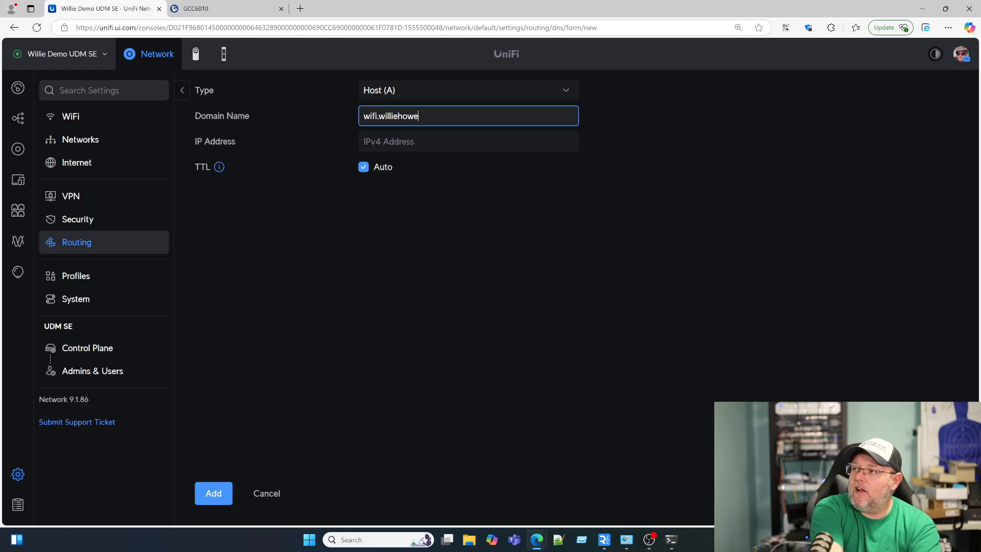
{"action": "type", "text": ".com"}
{"action": "key", "text": "Tab"}
{"action": "type", "text": "192"}
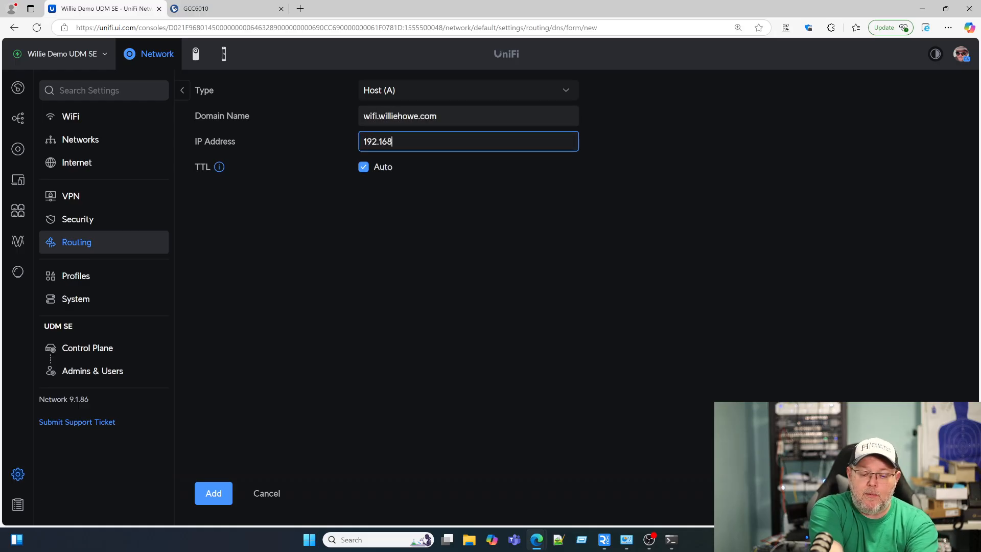
{"action": "type", "text": "70"}
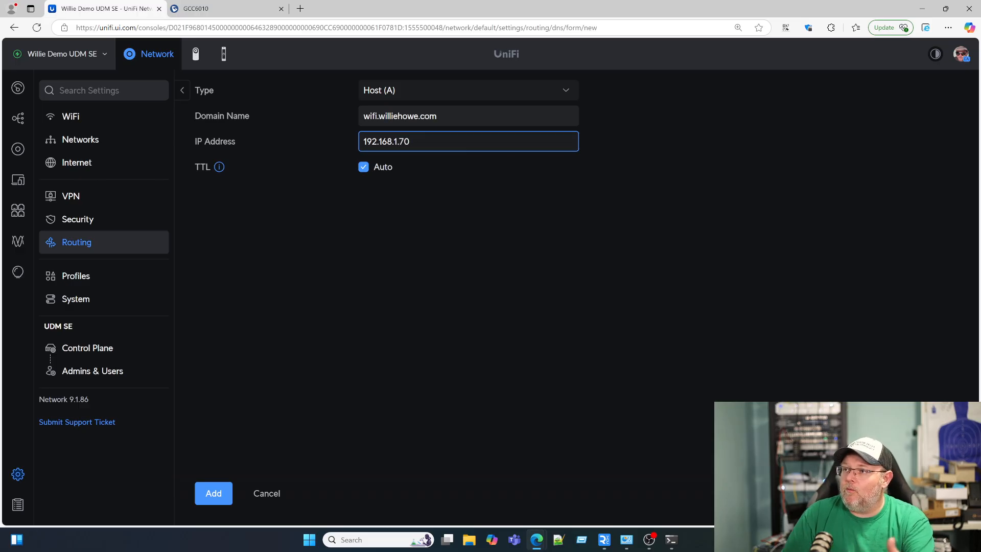
{"action": "left_click", "coordinate": [214, 494]}
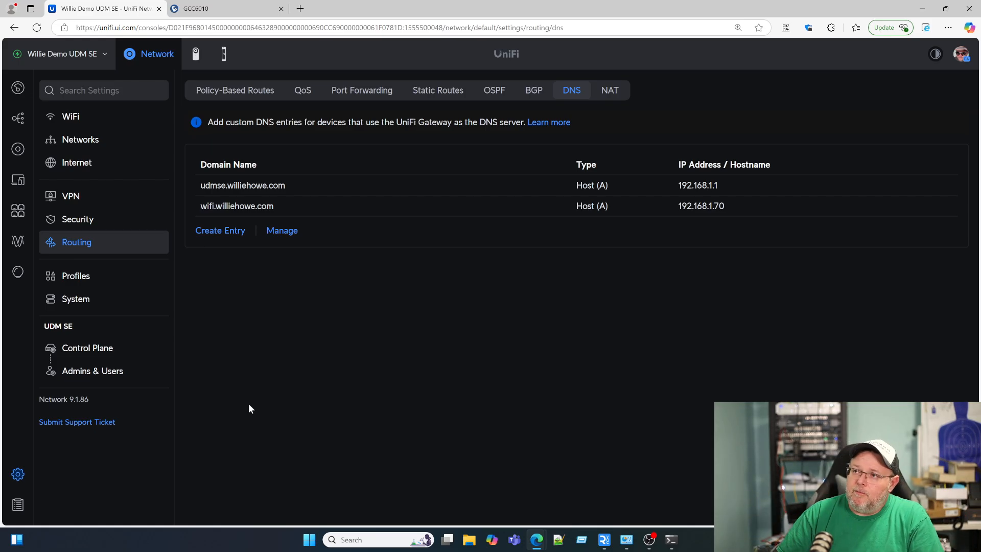
Ping the short name wifi, see it resolve to 192.168.1.70, and return to UniFi
{"action": "left_click", "coordinate": [671, 540]}
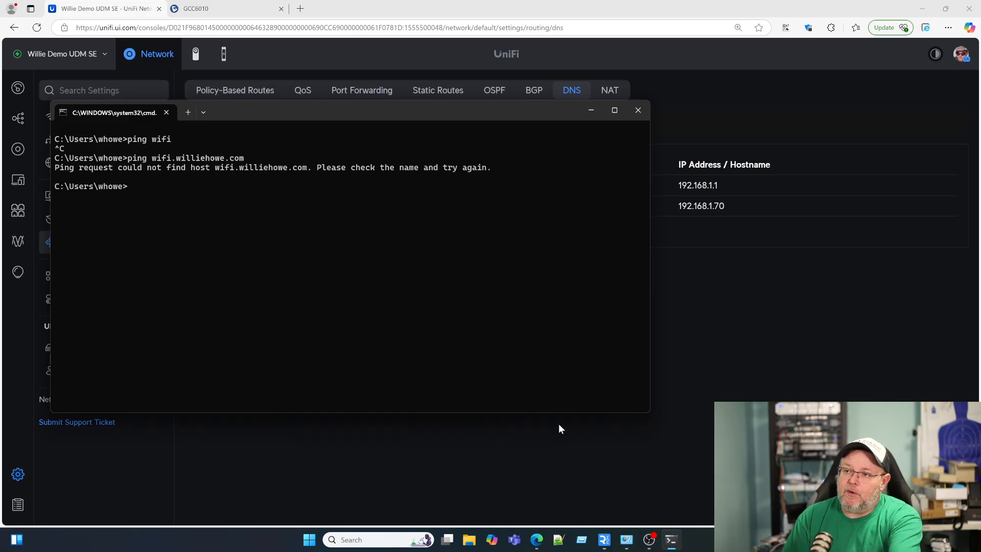
{"action": "type", "text": "ping wifi"}
{"action": "key", "text": "Return"}
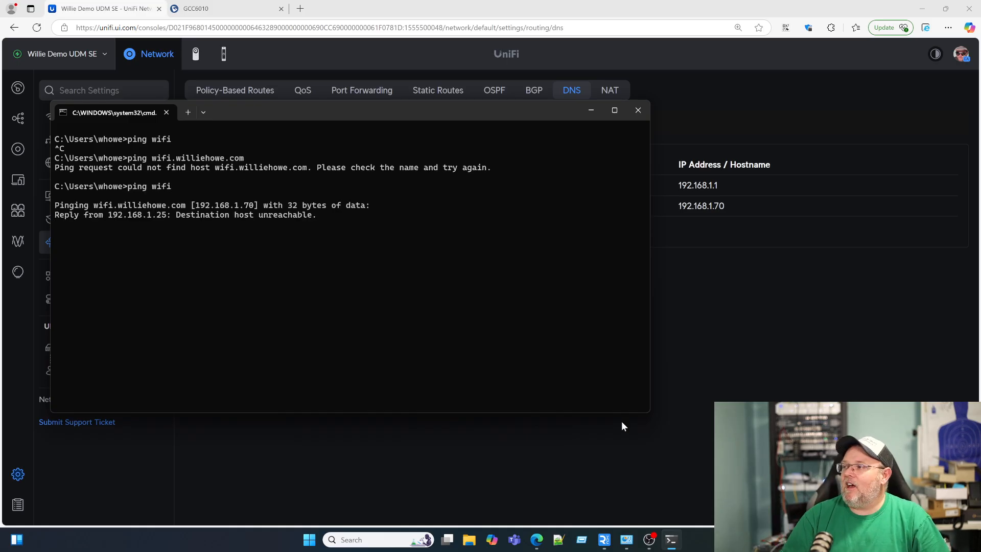
{"action": "key", "text": "ctrl+c"}
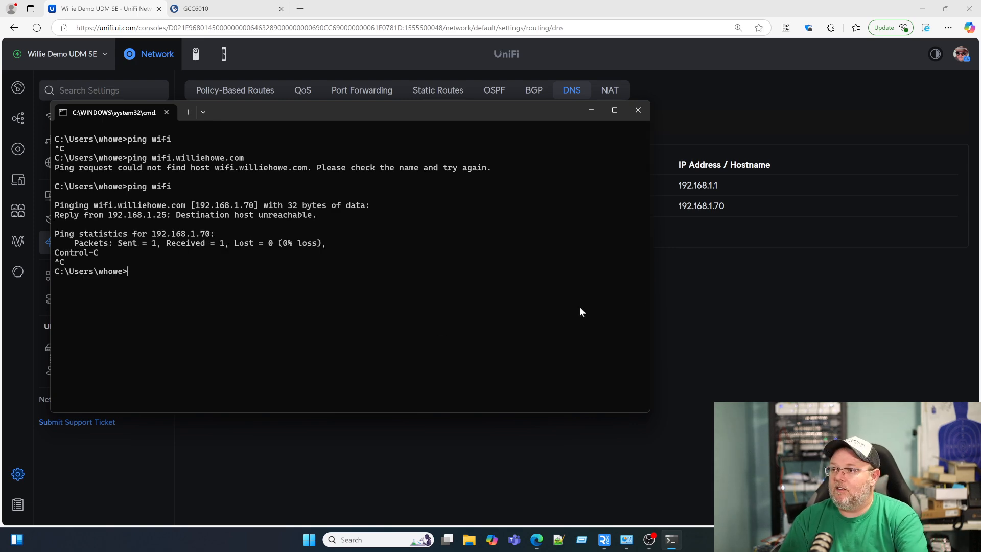
{"action": "key", "text": "alt+Tab"}
Correct the wifi.williehowe.com record's IP to 192.168.1.170 and apply the change
{"action": "left_click", "coordinate": [271, 208]}
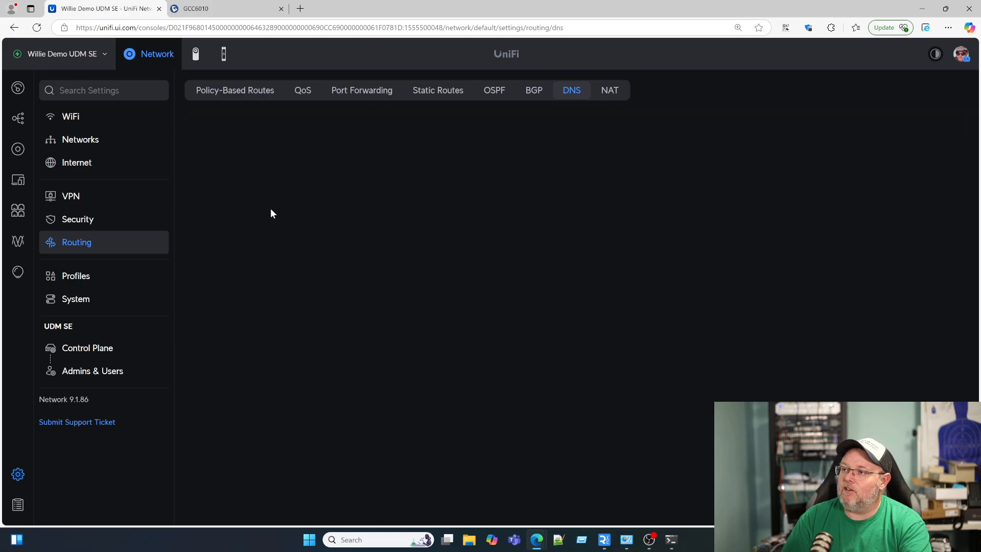
{"action": "left_click", "coordinate": [402, 141]}
{"action": "type", "text": "192.168.1.170"}
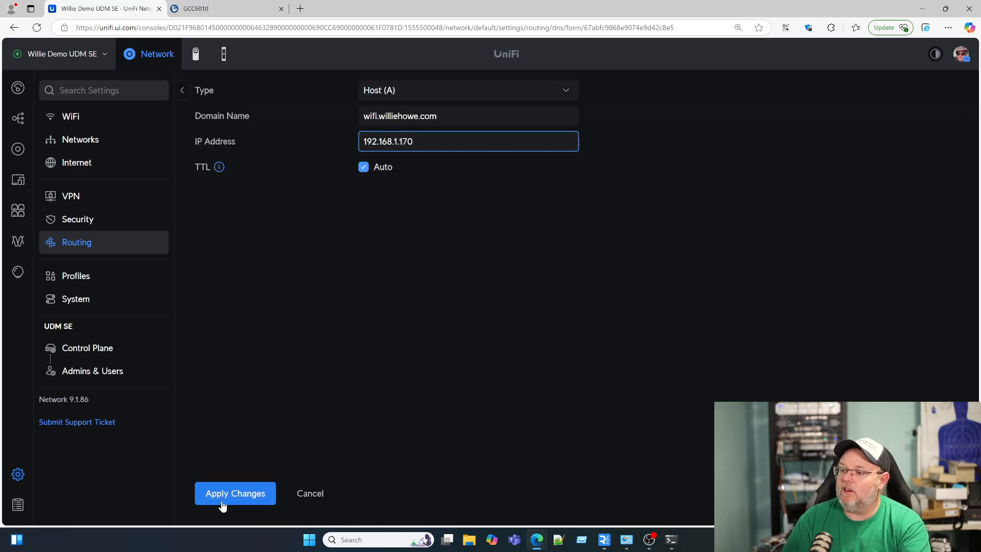
{"action": "left_click", "coordinate": [221, 499]}
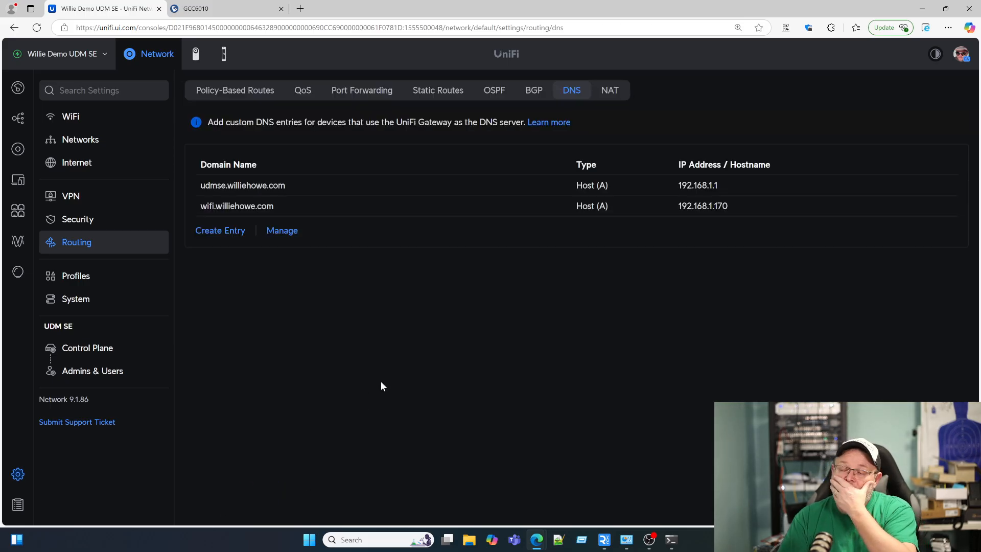
Re-run ping wifi and highlight that it now resolves to wifi.williehowe.com at 192.168.1.170
{"action": "left_click", "coordinate": [672, 540]}
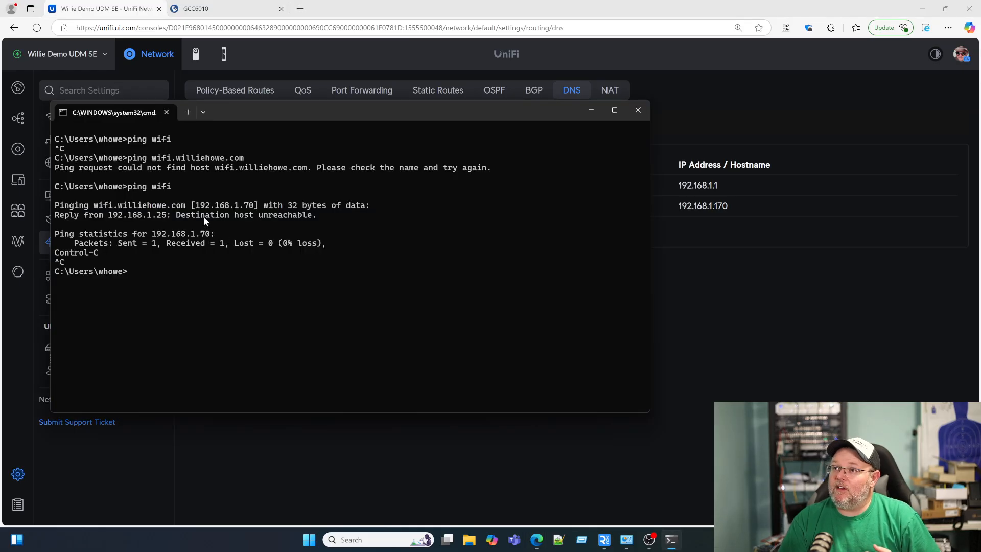
{"action": "right_click", "coordinate": [174, 188]}
{"action": "left_click_drag", "start_coordinate": [94, 205], "coordinate": [185, 207]}
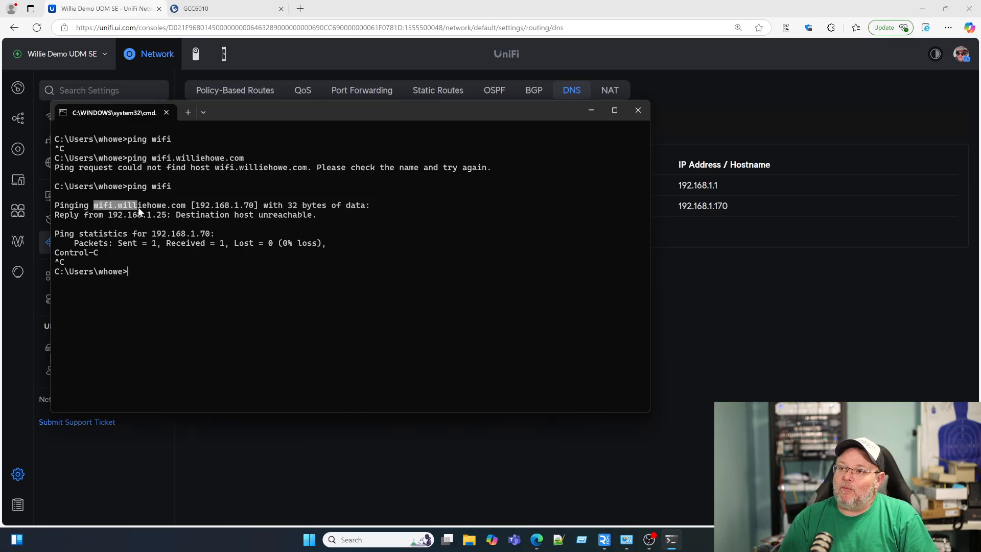
{"action": "left_click", "coordinate": [158, 234]}
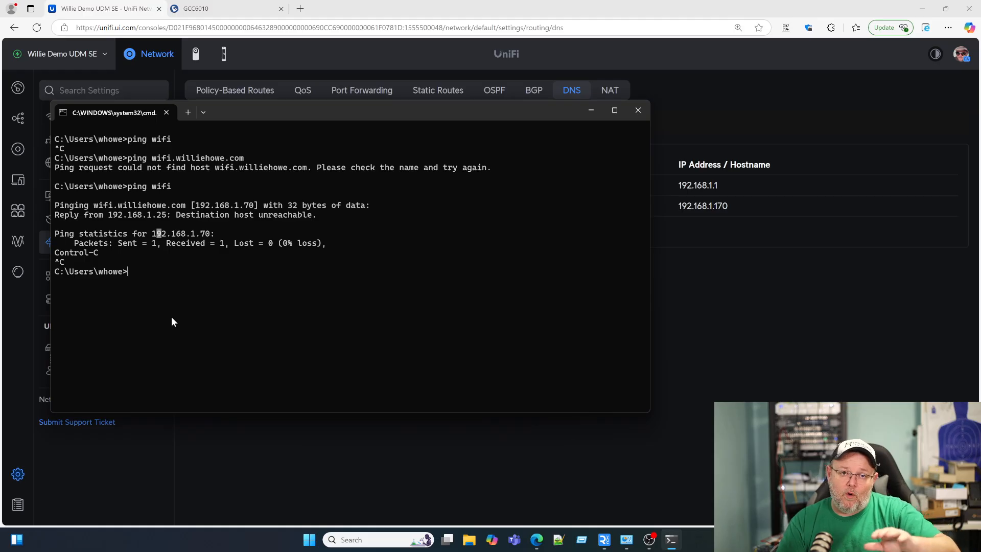
{"action": "key", "text": "Up"}
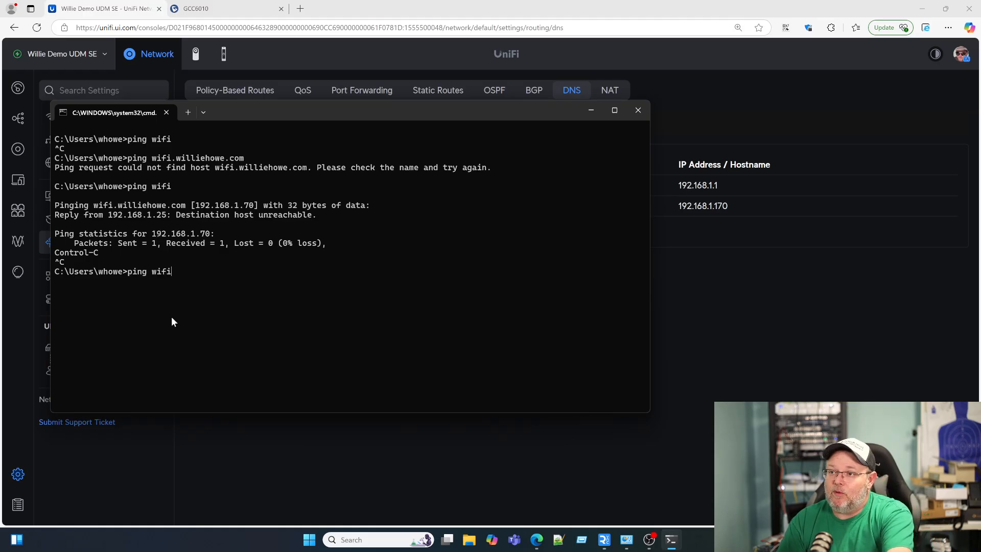
{"action": "key", "text": "Return"}
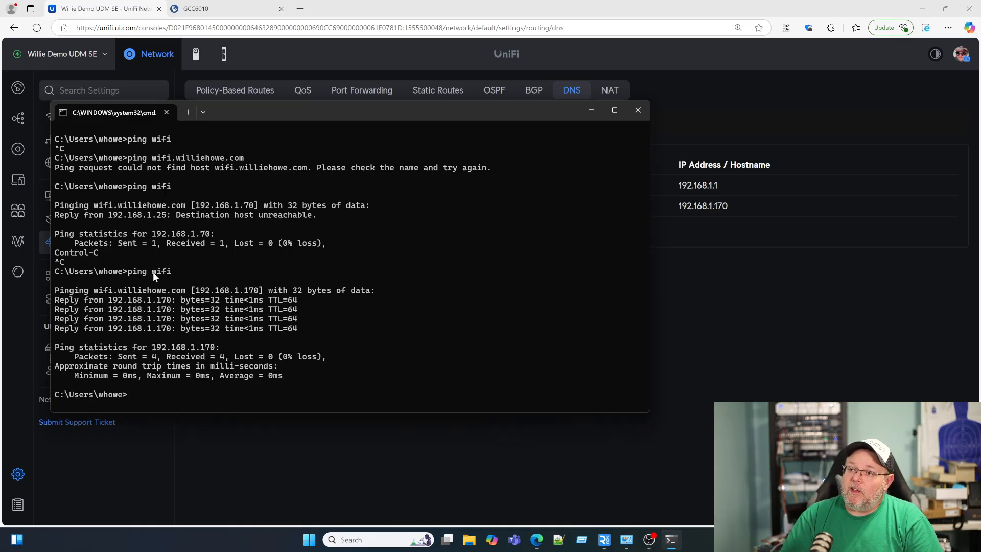
{"action": "left_click_drag", "start_coordinate": [94, 289], "coordinate": [184, 289]}
{"action": "left_click", "coordinate": [173, 299]}
{"action": "type", "text": "ping wifi.williehowe.com"}
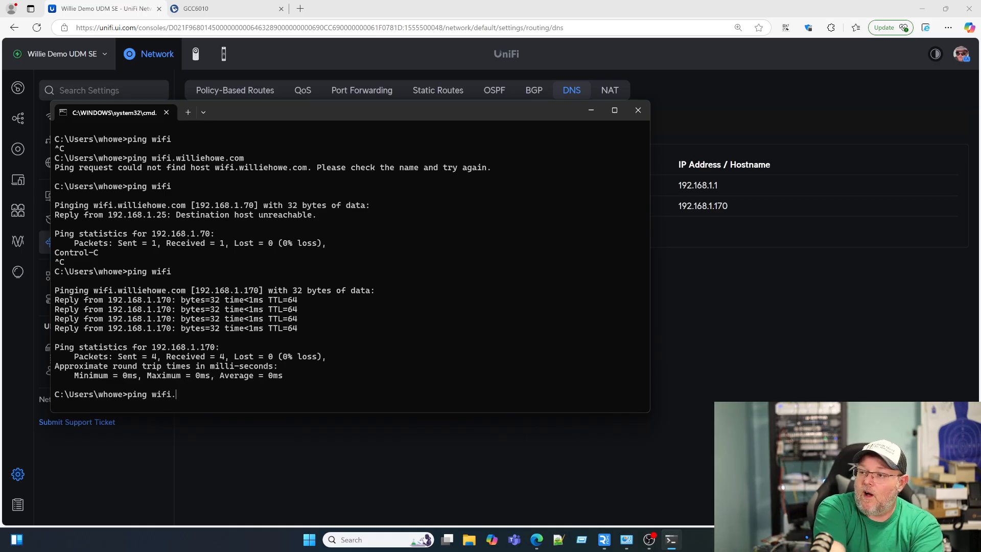
Ping wifi.williehowe.com and wifi again, both replying from 192.168.1.170
{"action": "key", "text": "Return"}
{"action": "type", "text": "ping wifi"}
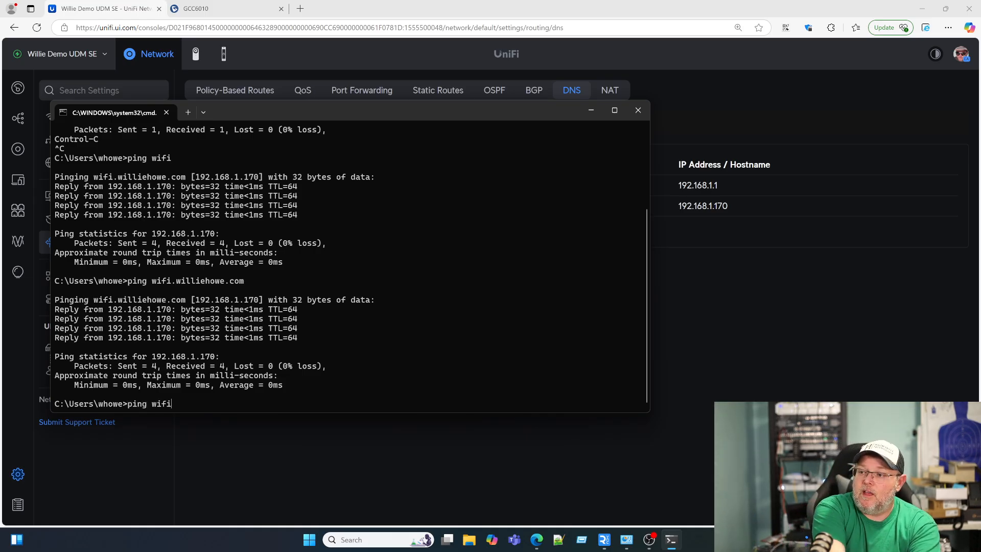
{"action": "key", "text": "Return"}
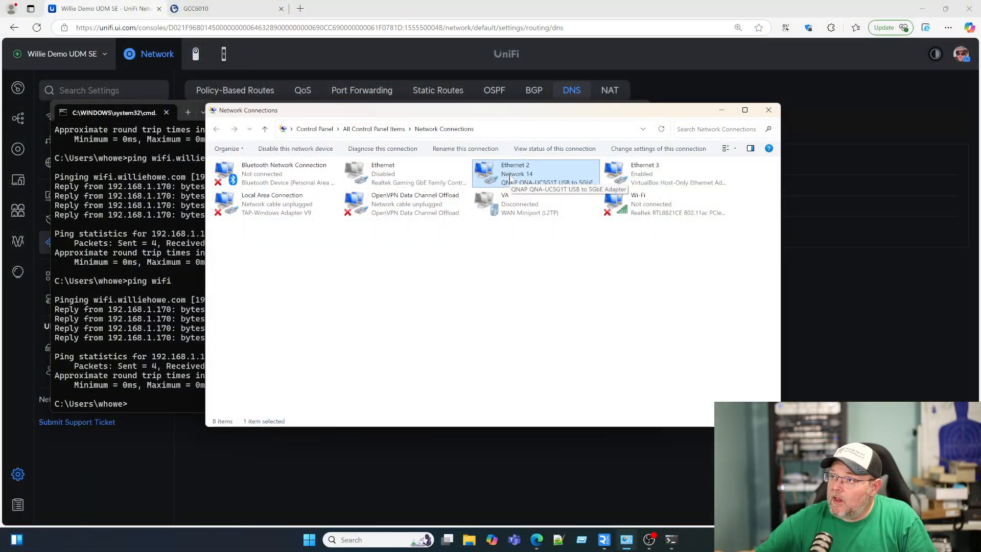
{"action": "right_click", "coordinate": [525, 175]}
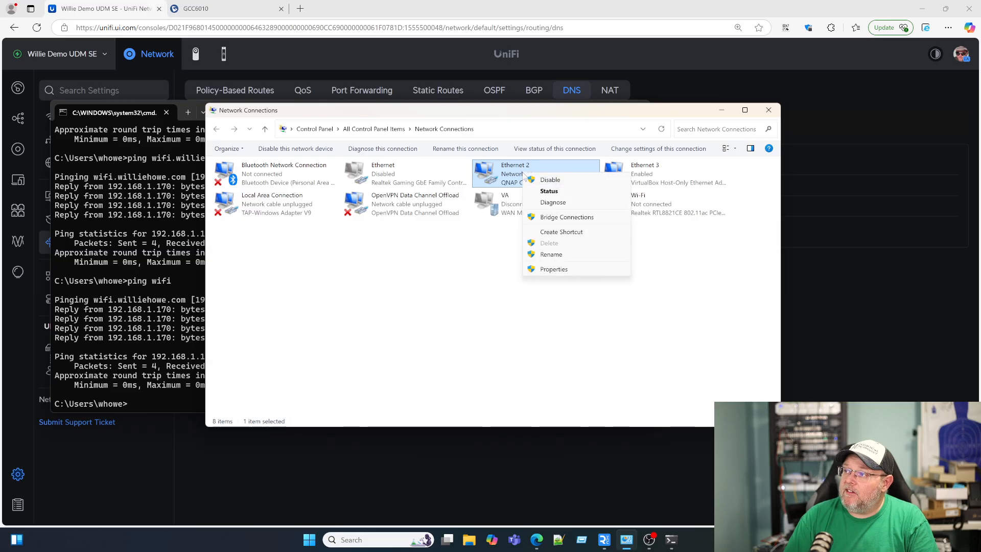
{"action": "left_click", "coordinate": [554, 269]}
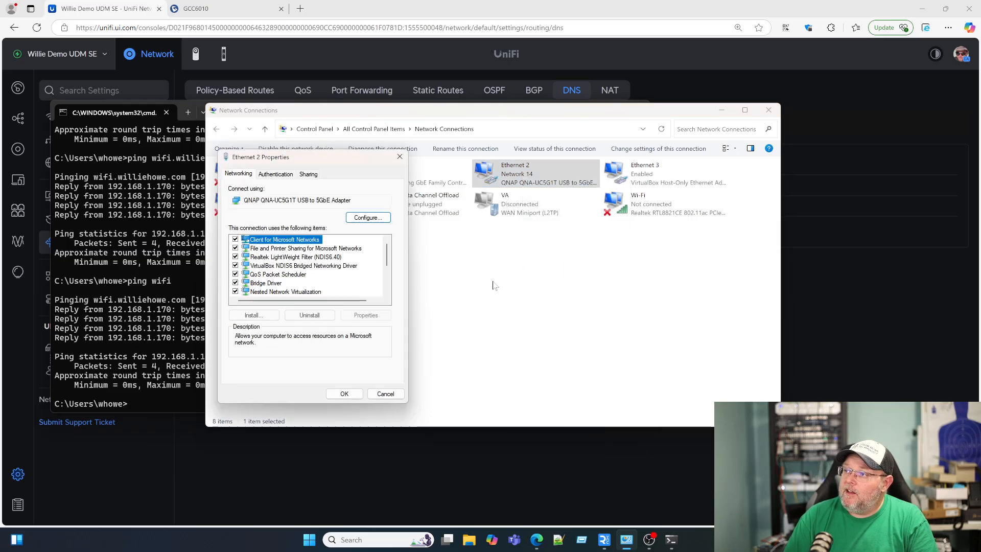
{"action": "scroll", "coordinate": [299, 276], "scroll_direction": "down", "scroll_amount": 3}
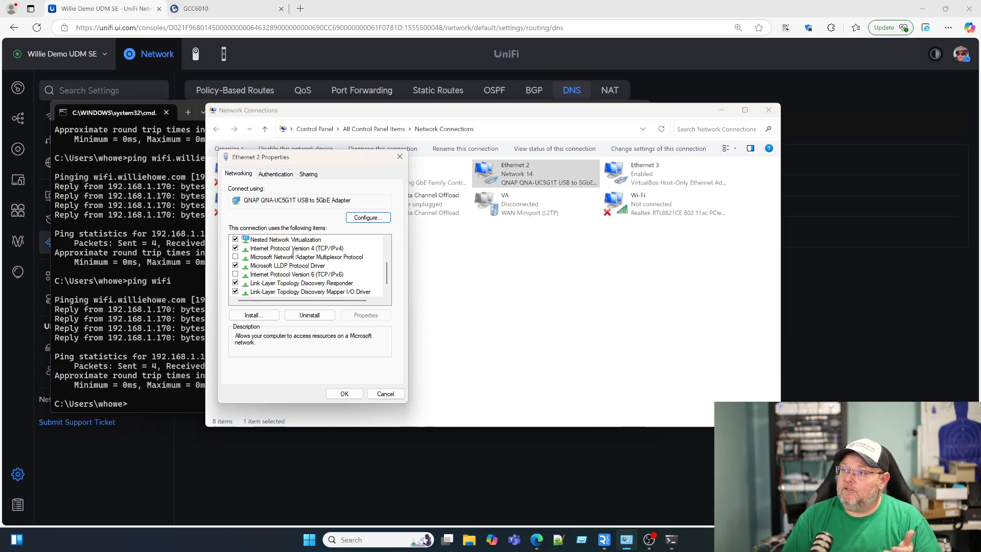
{"action": "double_click", "coordinate": [291, 248]}
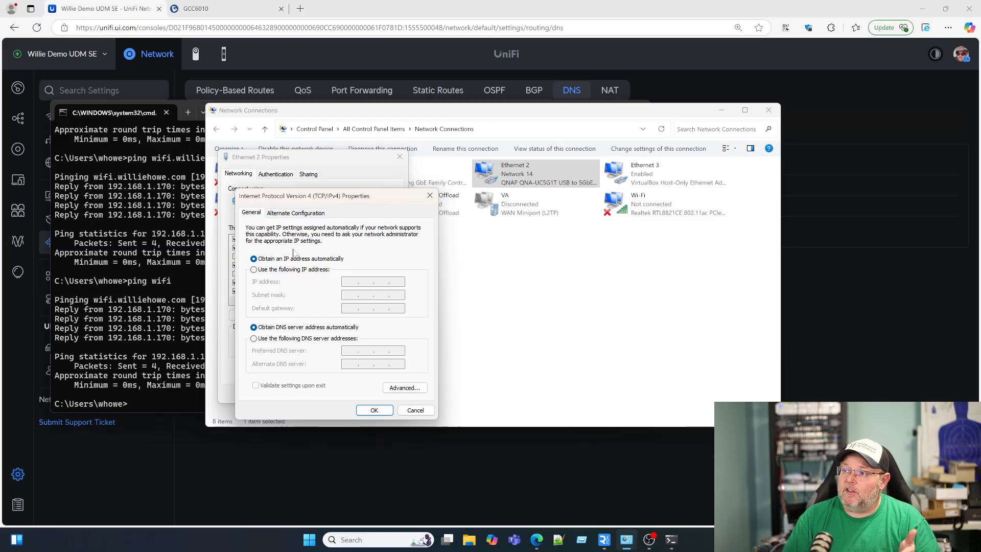
{"action": "left_click", "coordinate": [404, 388]}
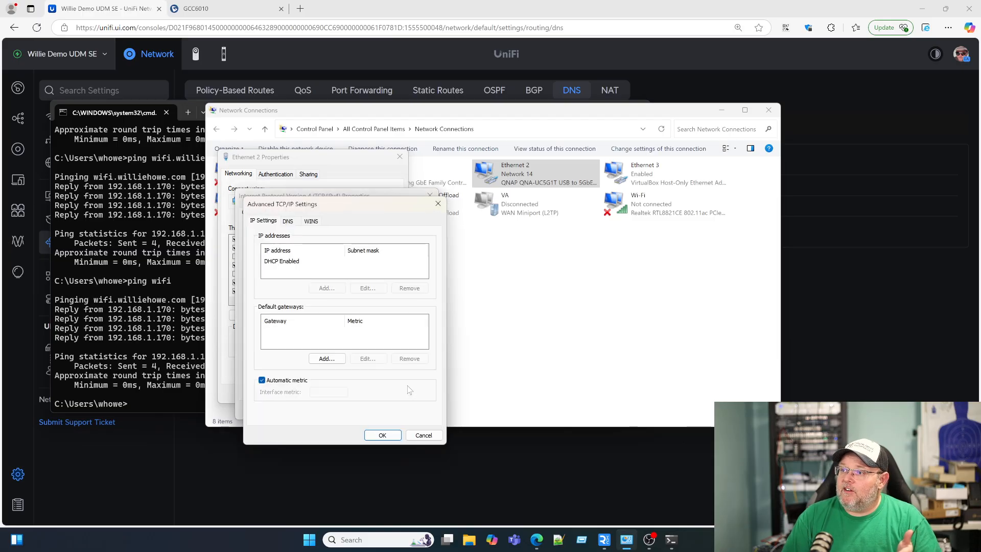
{"action": "left_click", "coordinate": [289, 221]}
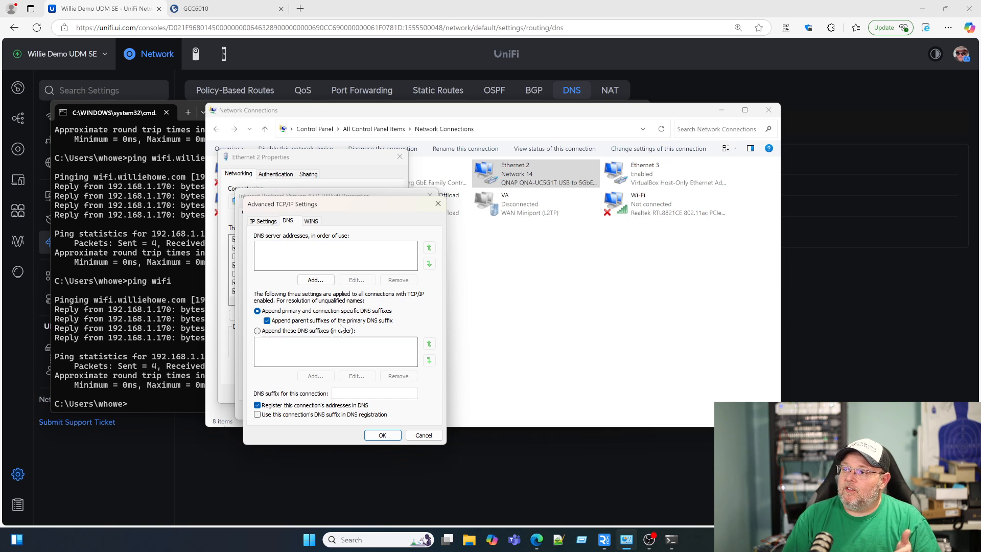
{"action": "left_click", "coordinate": [300, 332]}
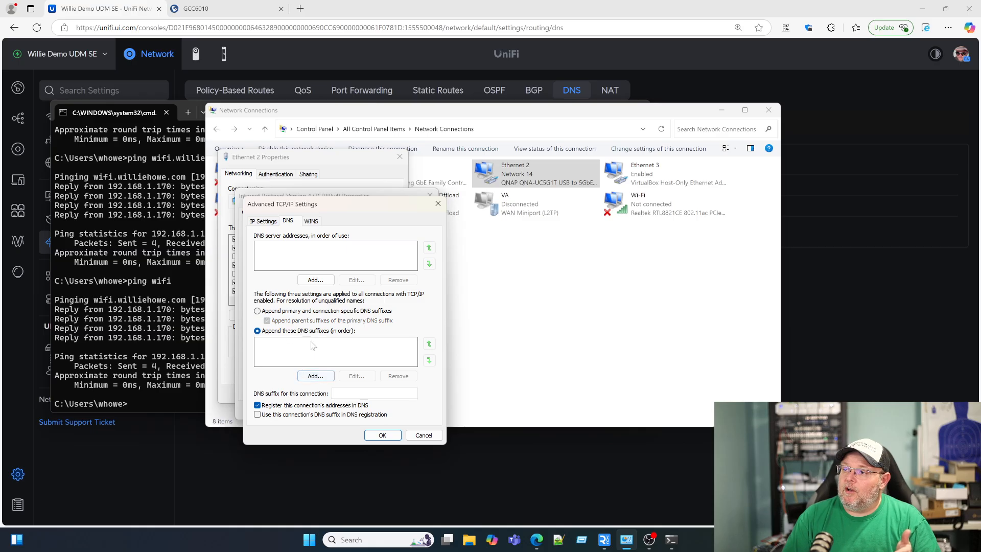
{"action": "left_click", "coordinate": [316, 376]}
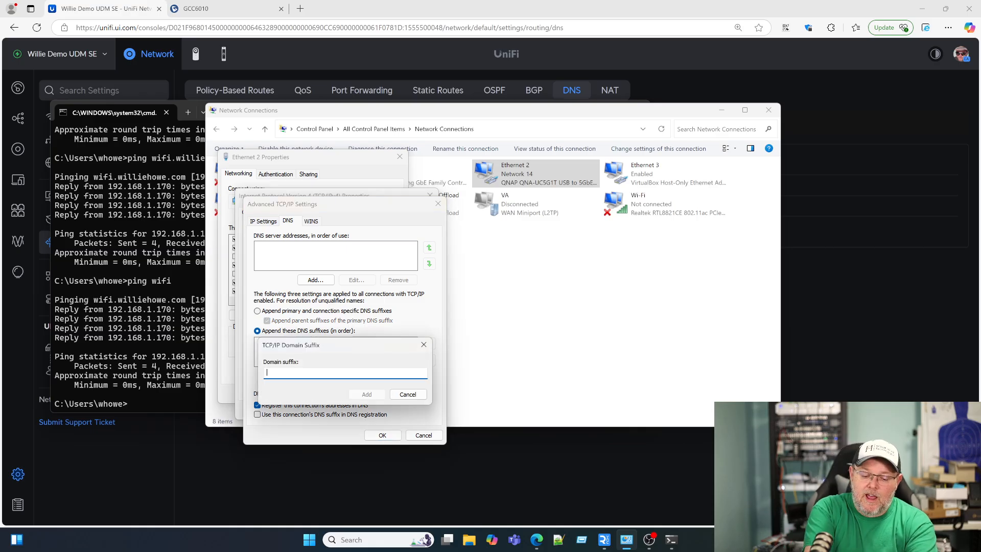
{"action": "type", "text": "williehowe.com"}
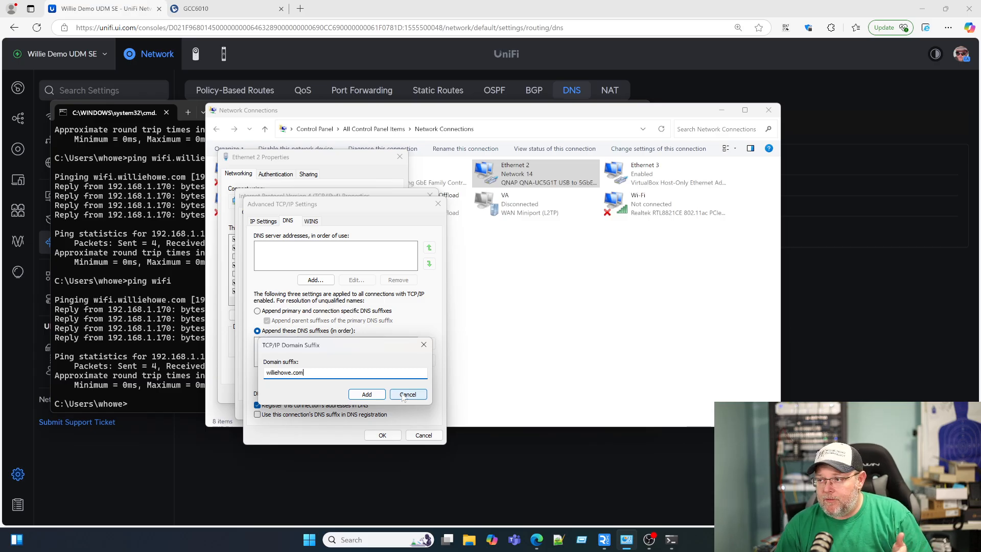
{"action": "left_click", "coordinate": [406, 394]}
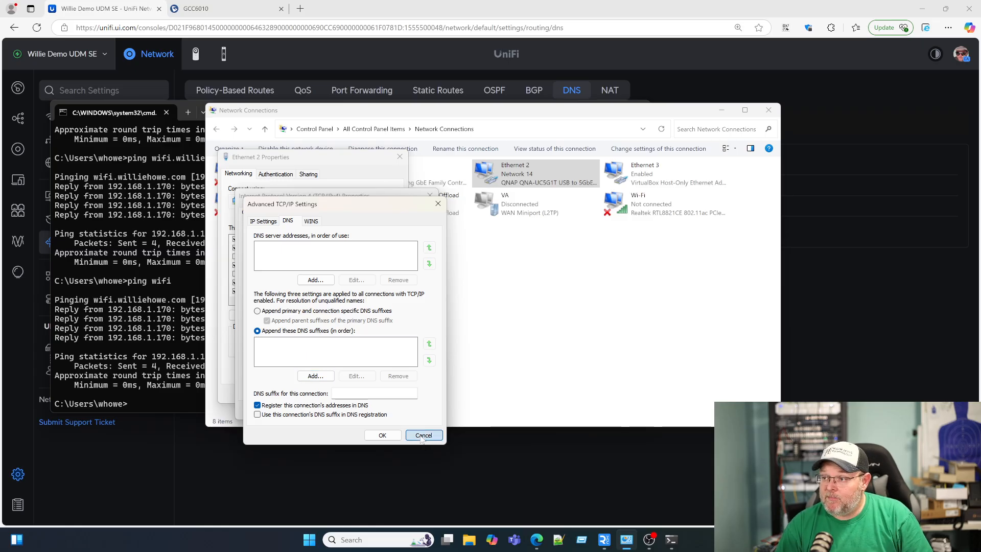
{"action": "left_click", "coordinate": [423, 435]}
{"action": "left_click", "coordinate": [414, 412]}
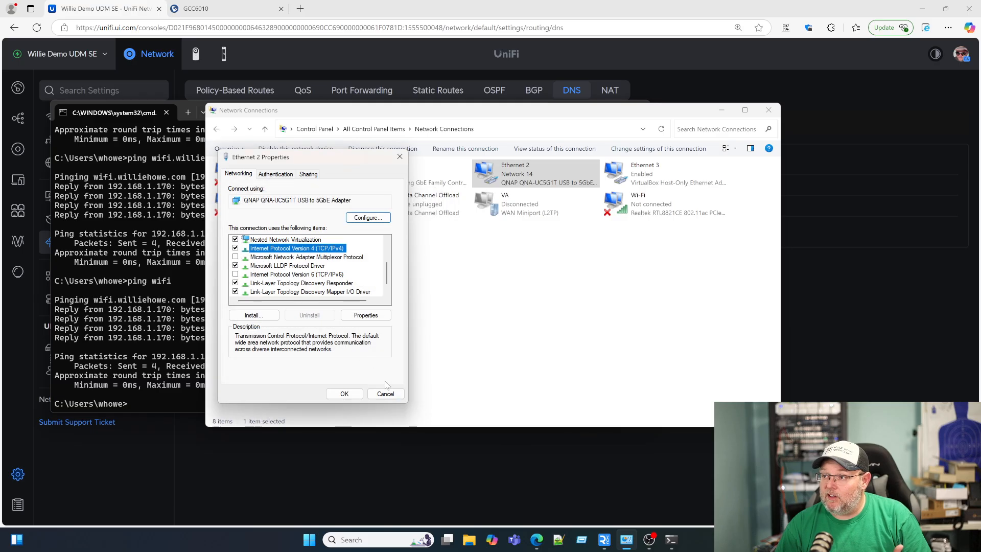
{"action": "left_click", "coordinate": [386, 393]}
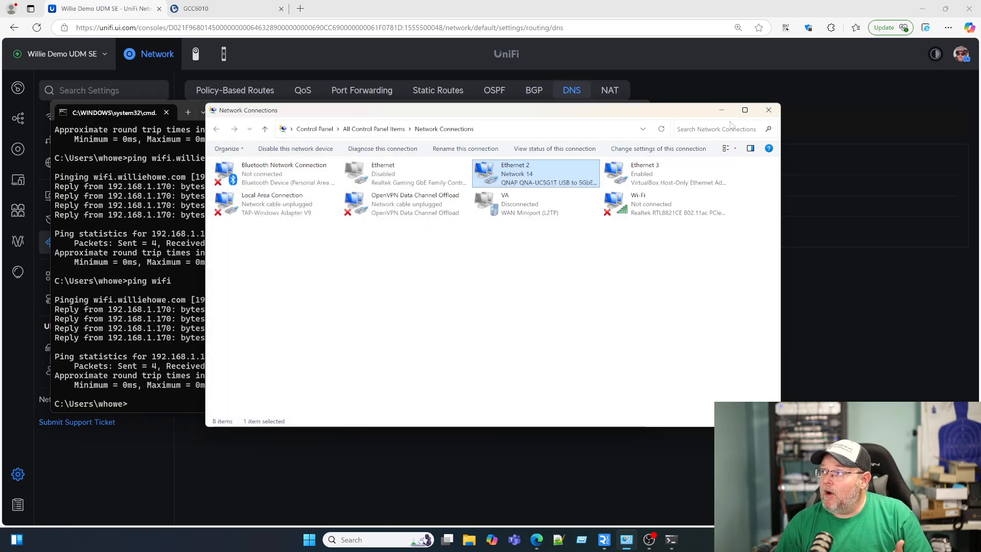
Close the Network Connections window to reveal the successful wifi pings at 192.168.1.170
{"action": "left_click", "coordinate": [767, 111]}
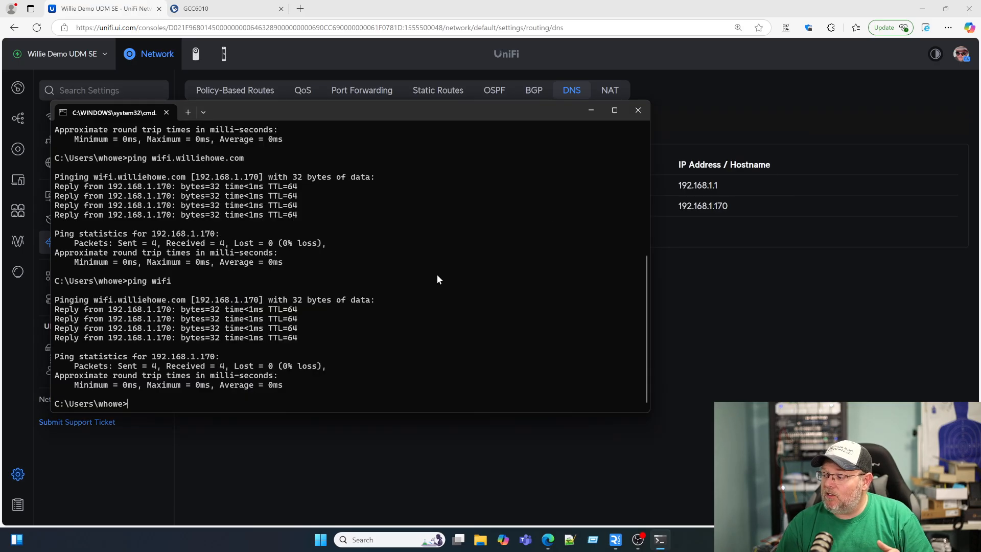